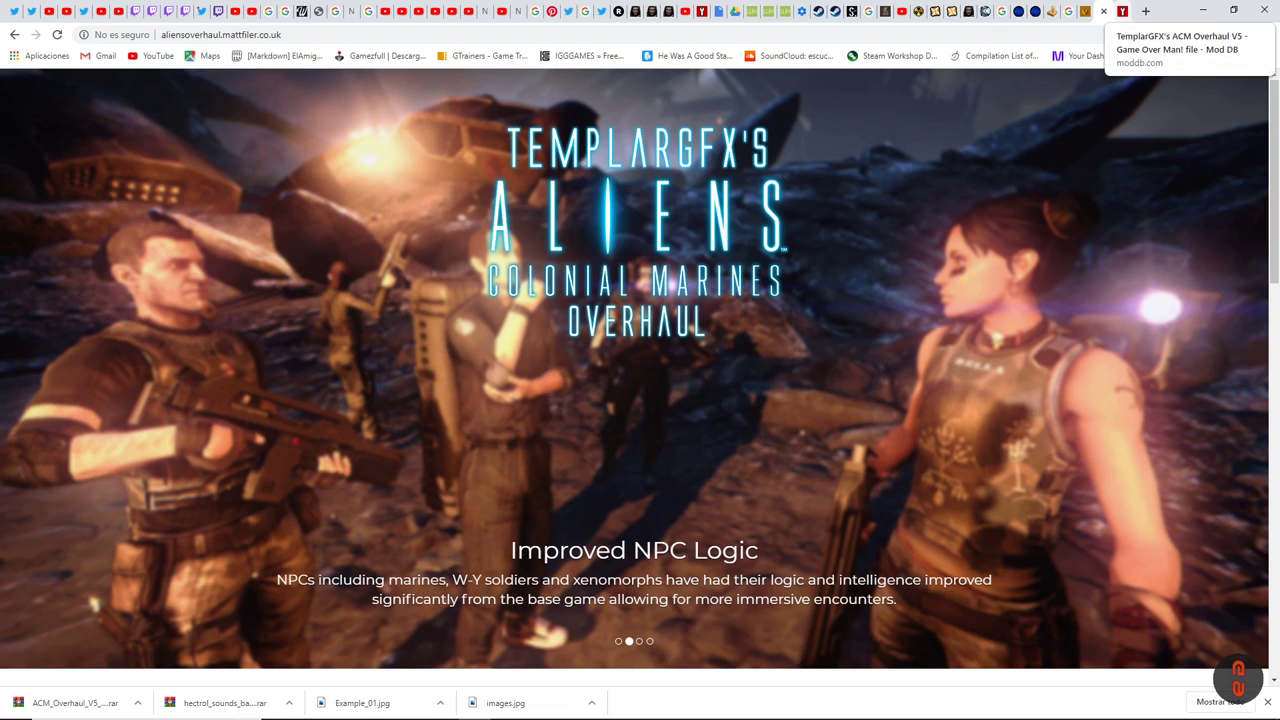
Switch to File Explorer and bring up the Aliens Colonial Marines game folder
scroll(634, 400, down, 1)
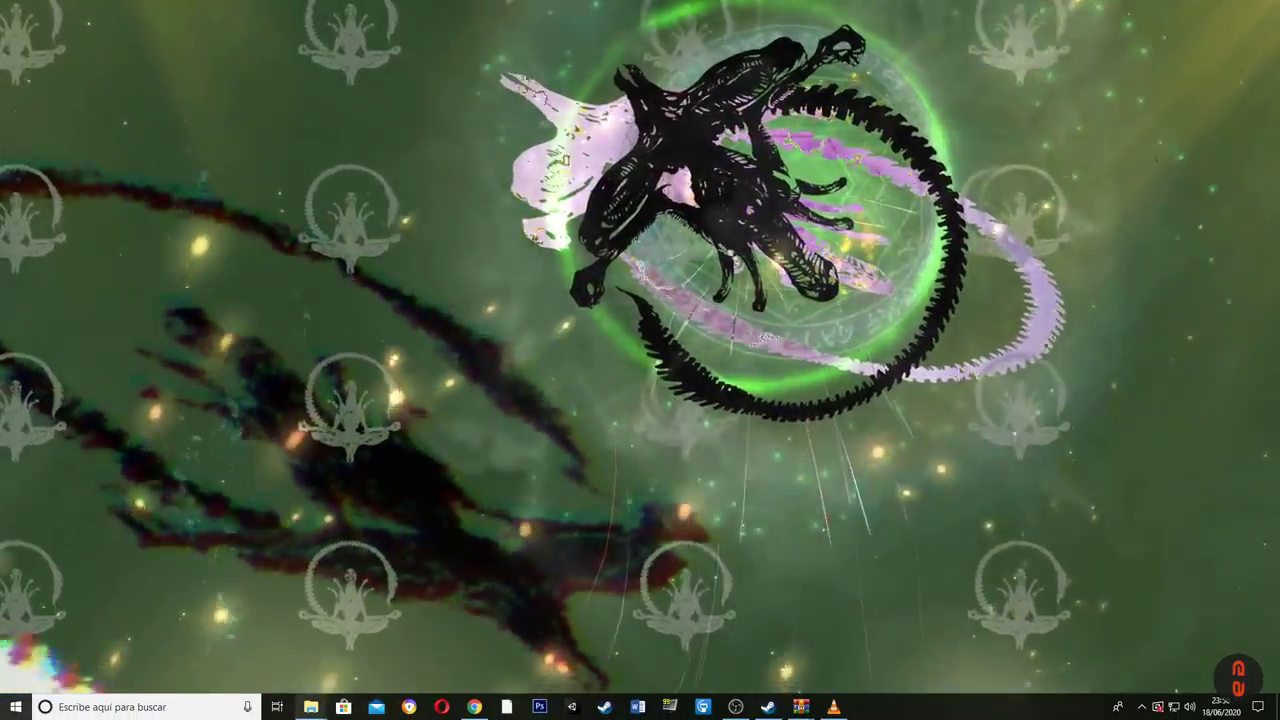
mouse_move(311, 707)
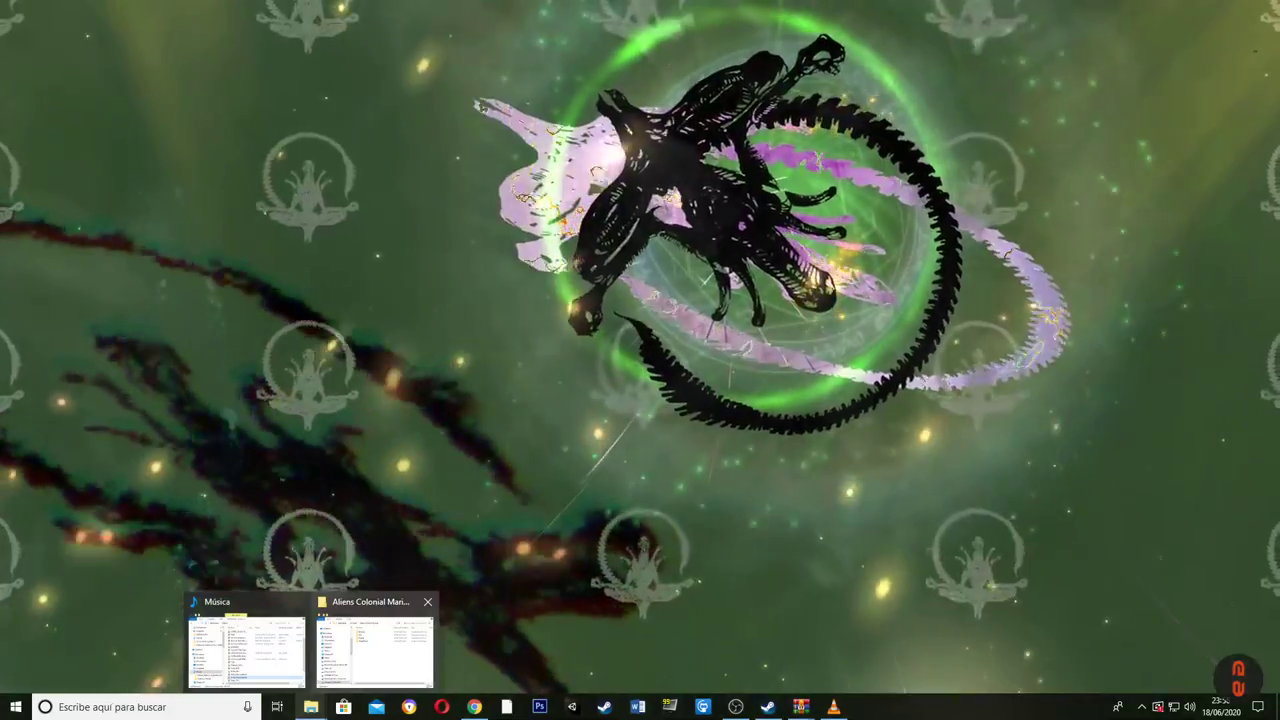
mouse_move(375, 645)
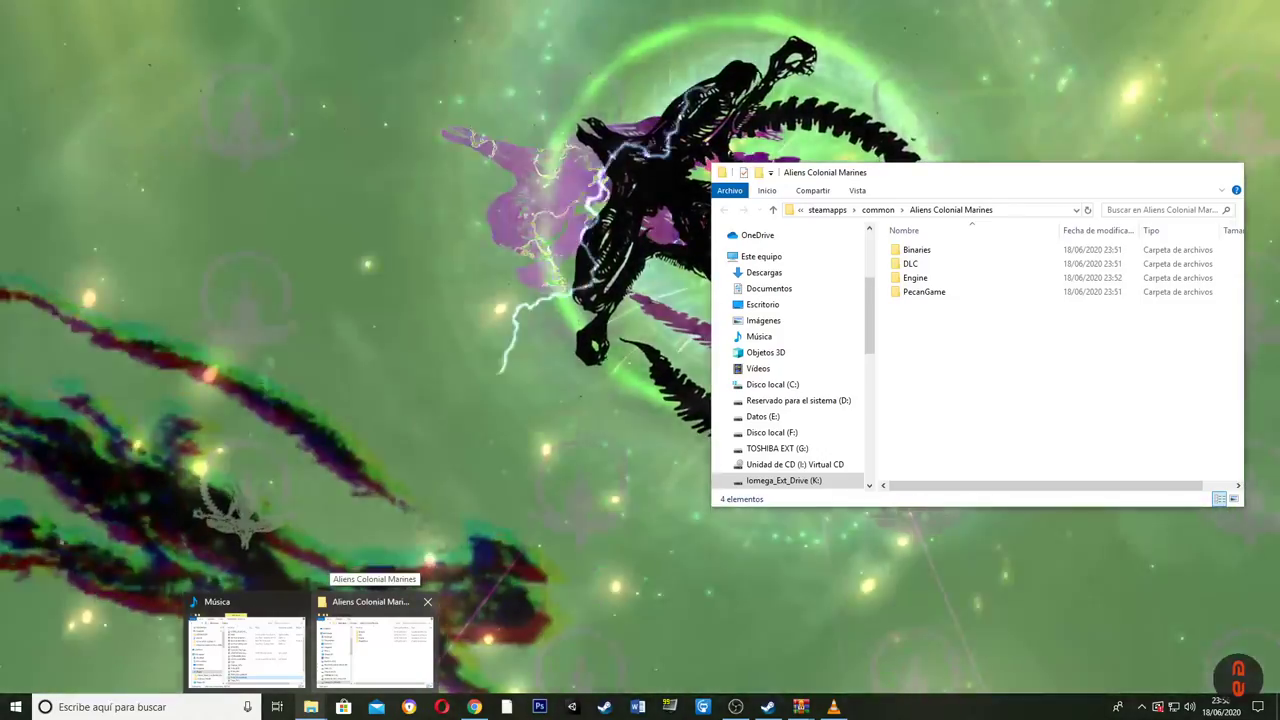
click(375, 645)
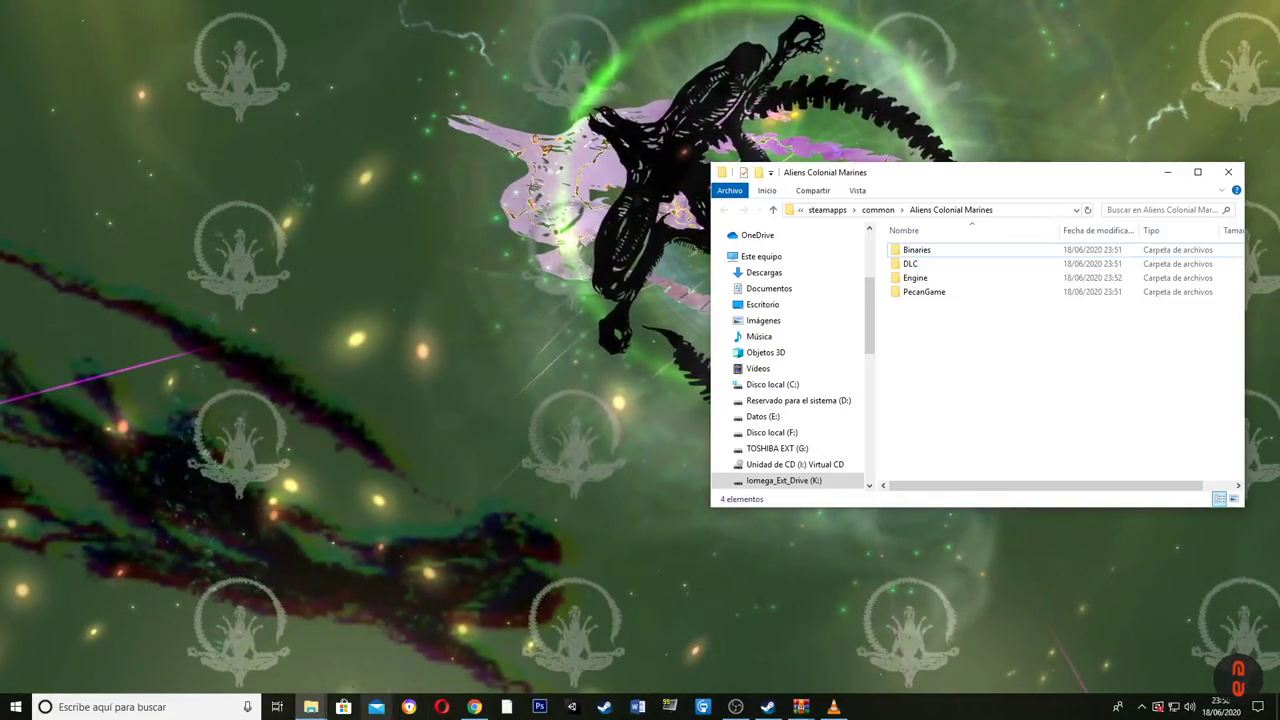
Switch to the downloaded ACM Overhaul V5 archive, read the instructions in Using the Installer.txt, and close the archive
click(474, 707)
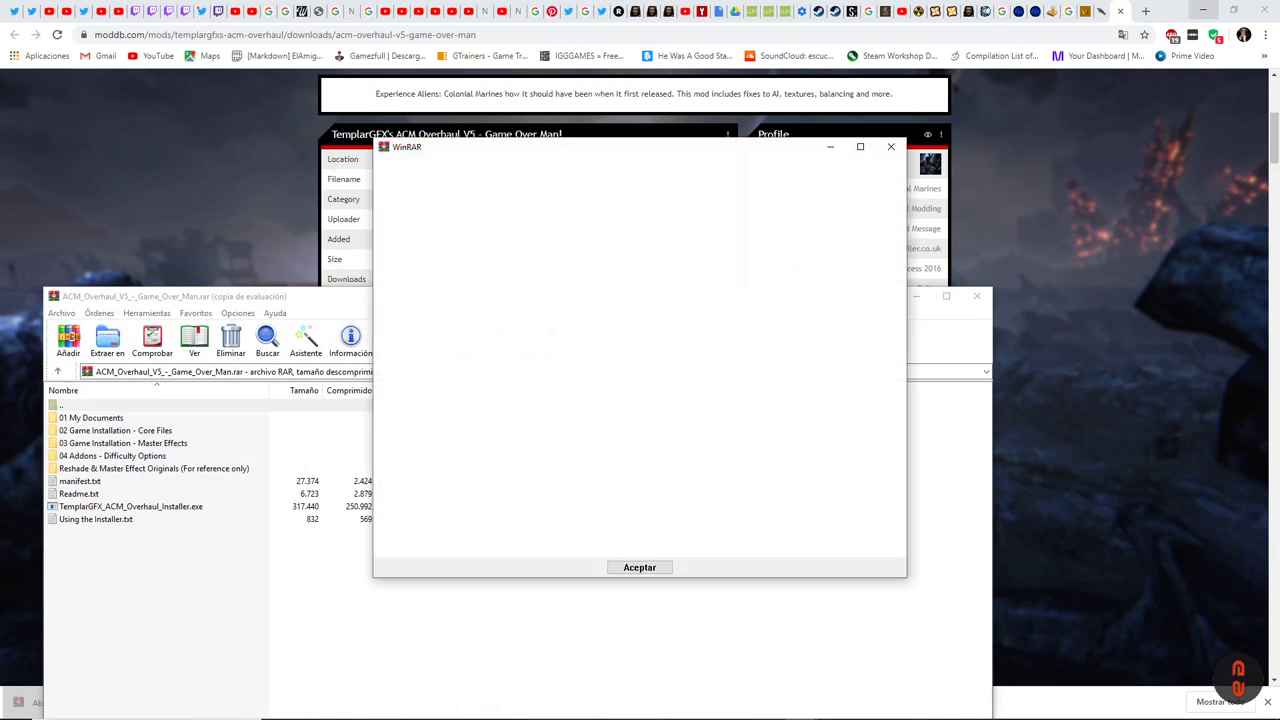
click(1193, 9)
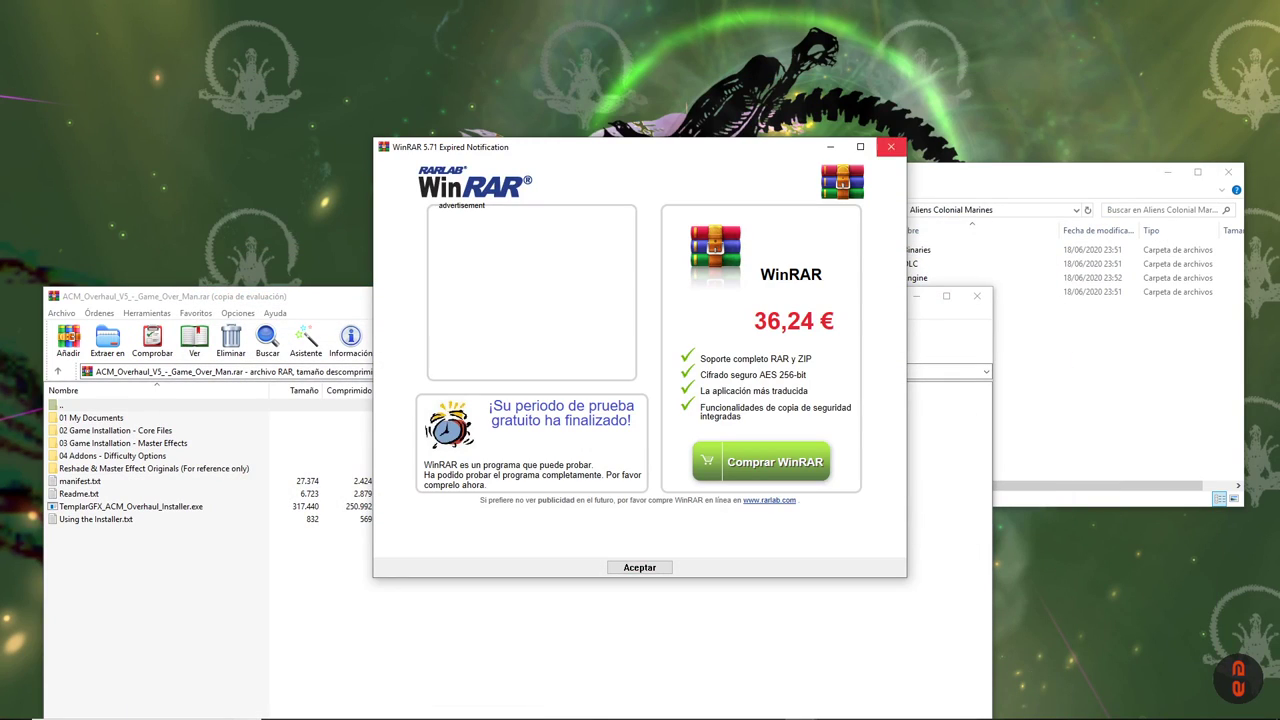
click(892, 147)
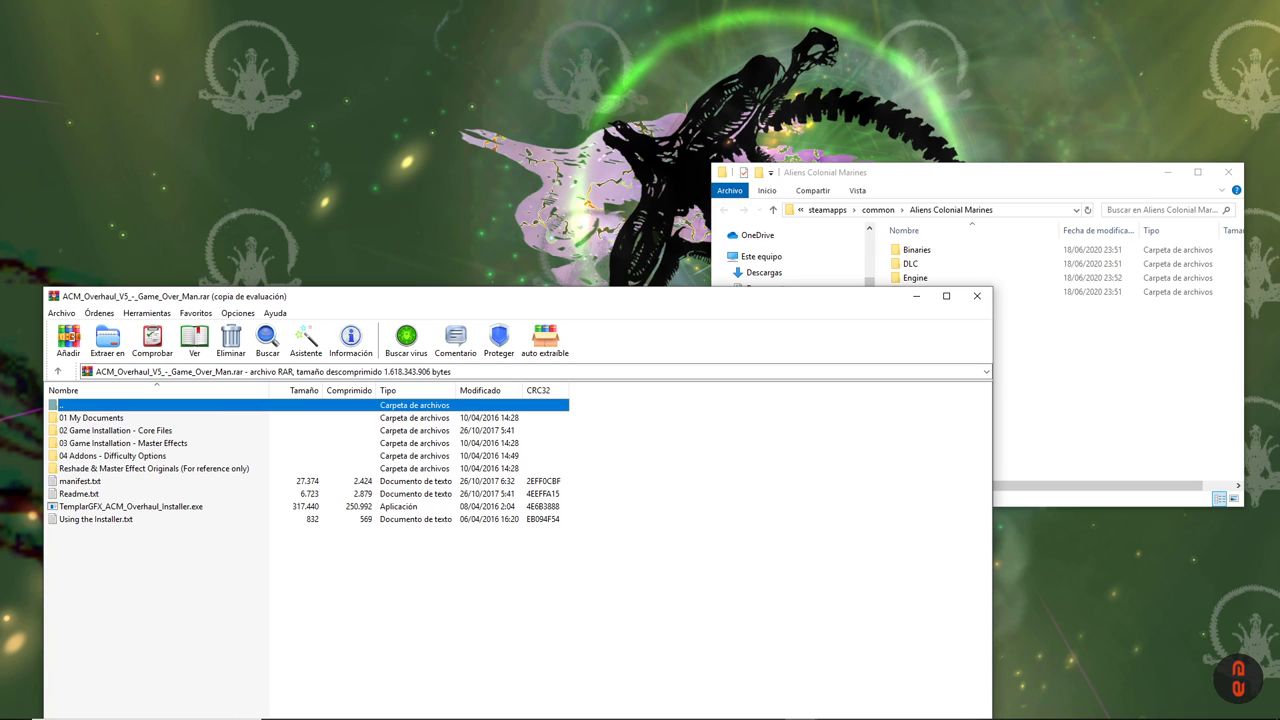
double_click(96, 519)
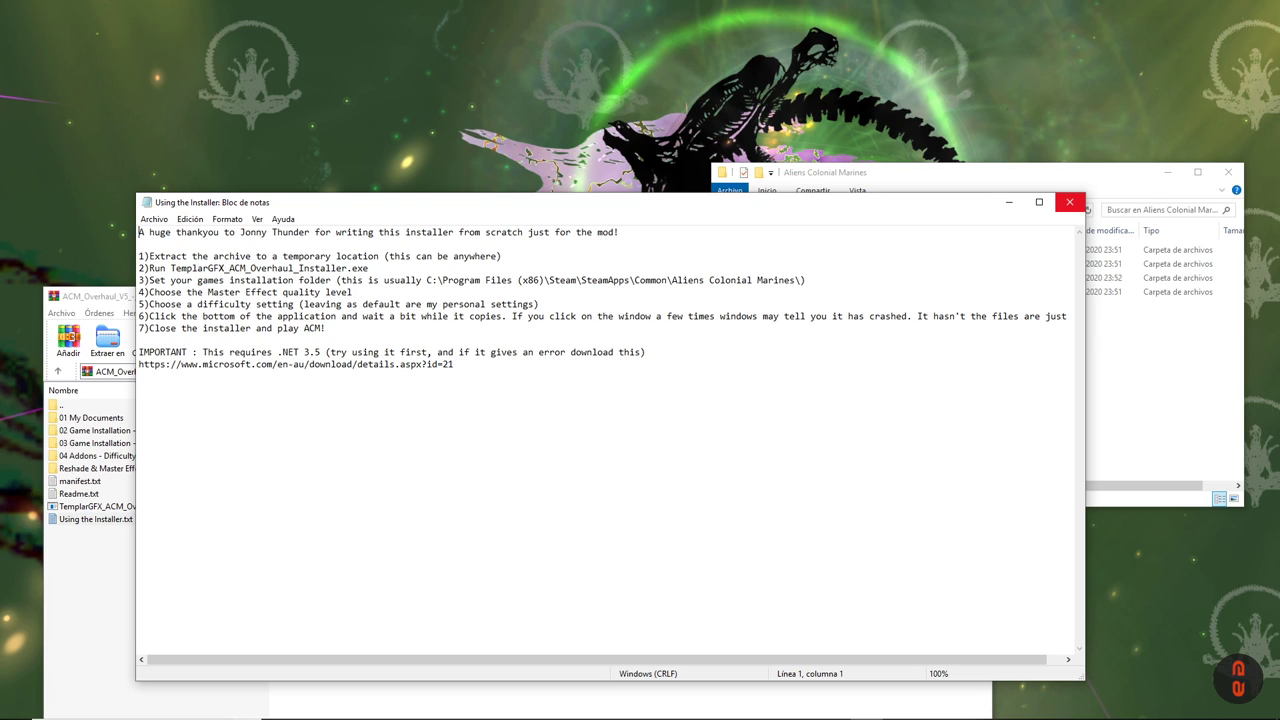
click(1069, 202)
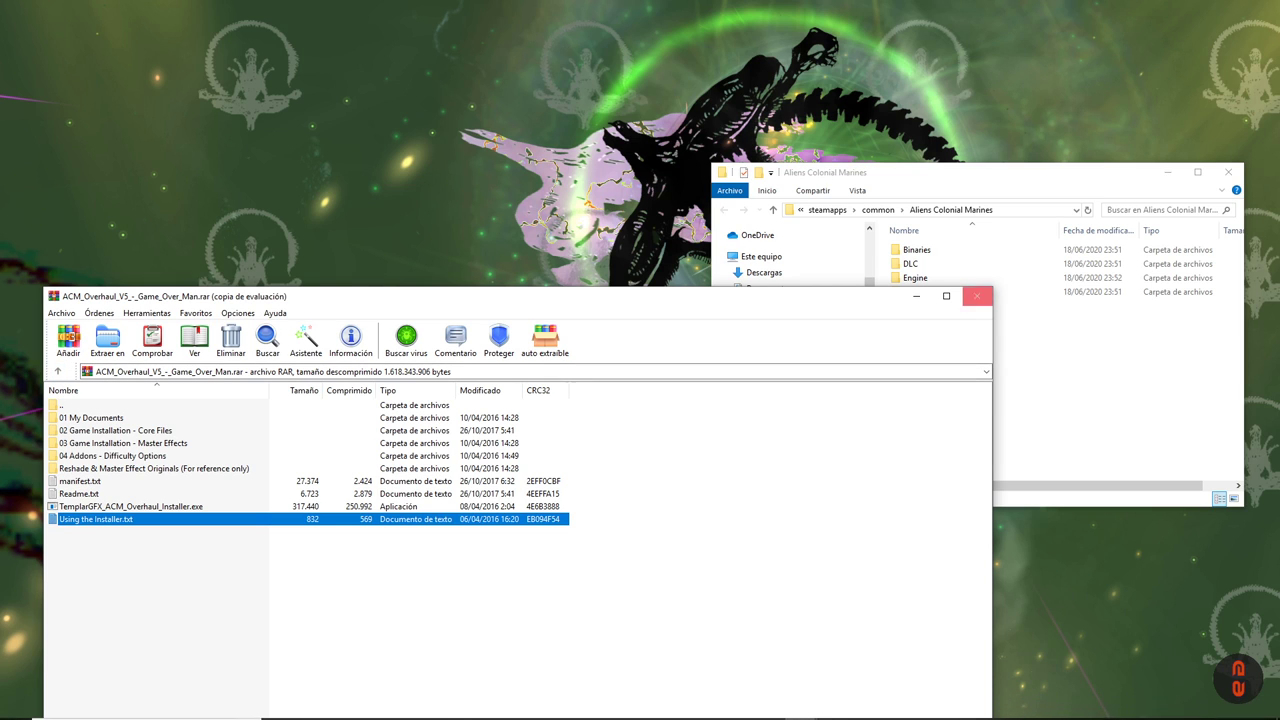
click(977, 296)
Switch to Chrome and show the downloaded ACM_Overhaul_V5 archive in its folder, leaving the browser minimized
click(475, 707)
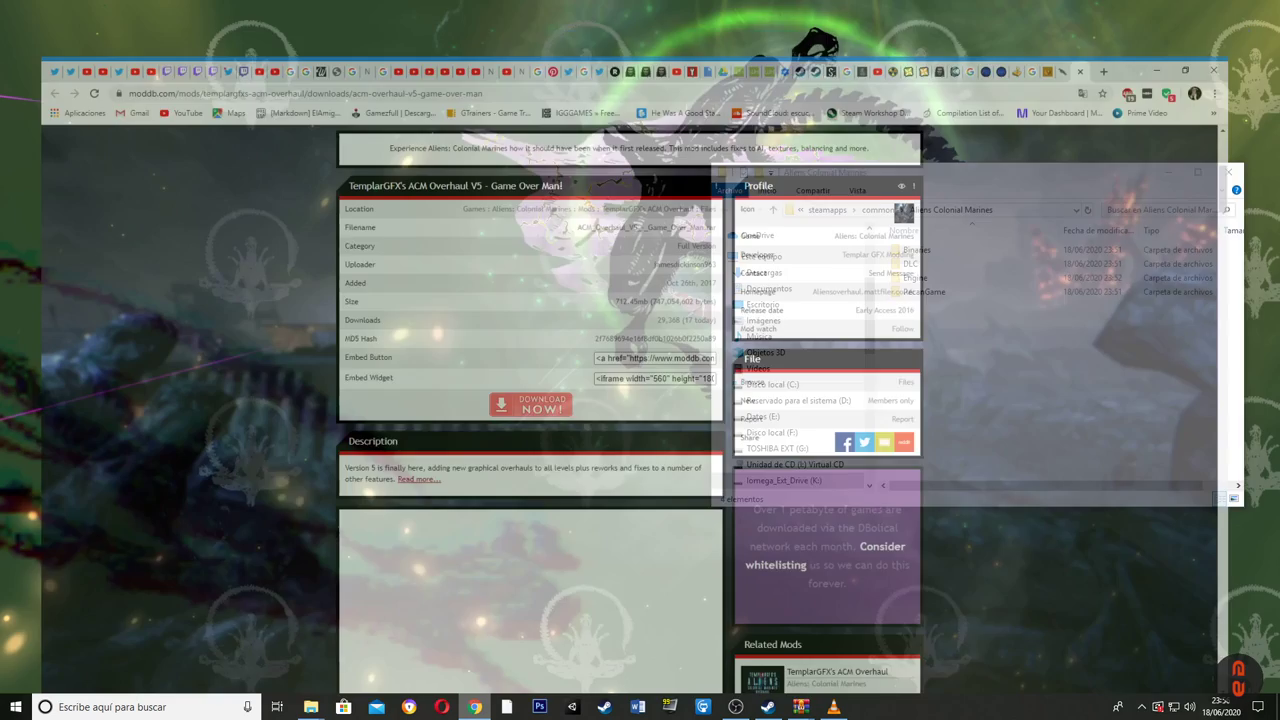
right_click(78, 694)
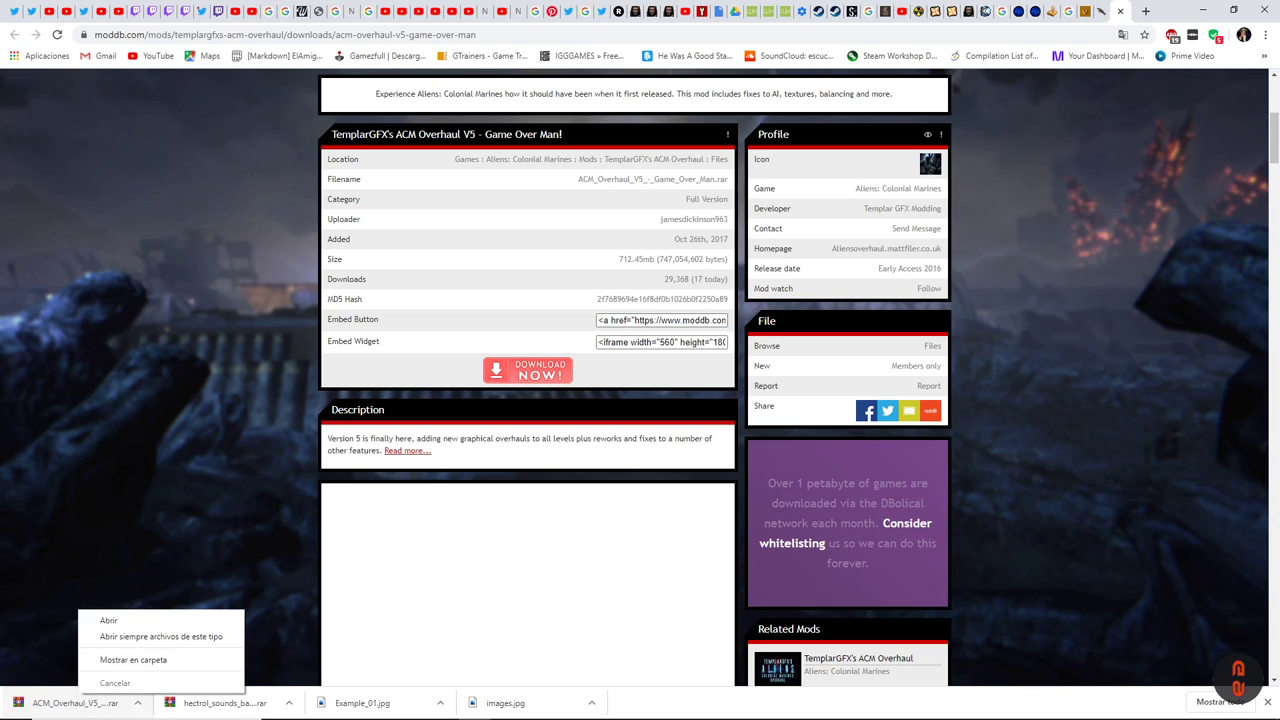
click(133, 659)
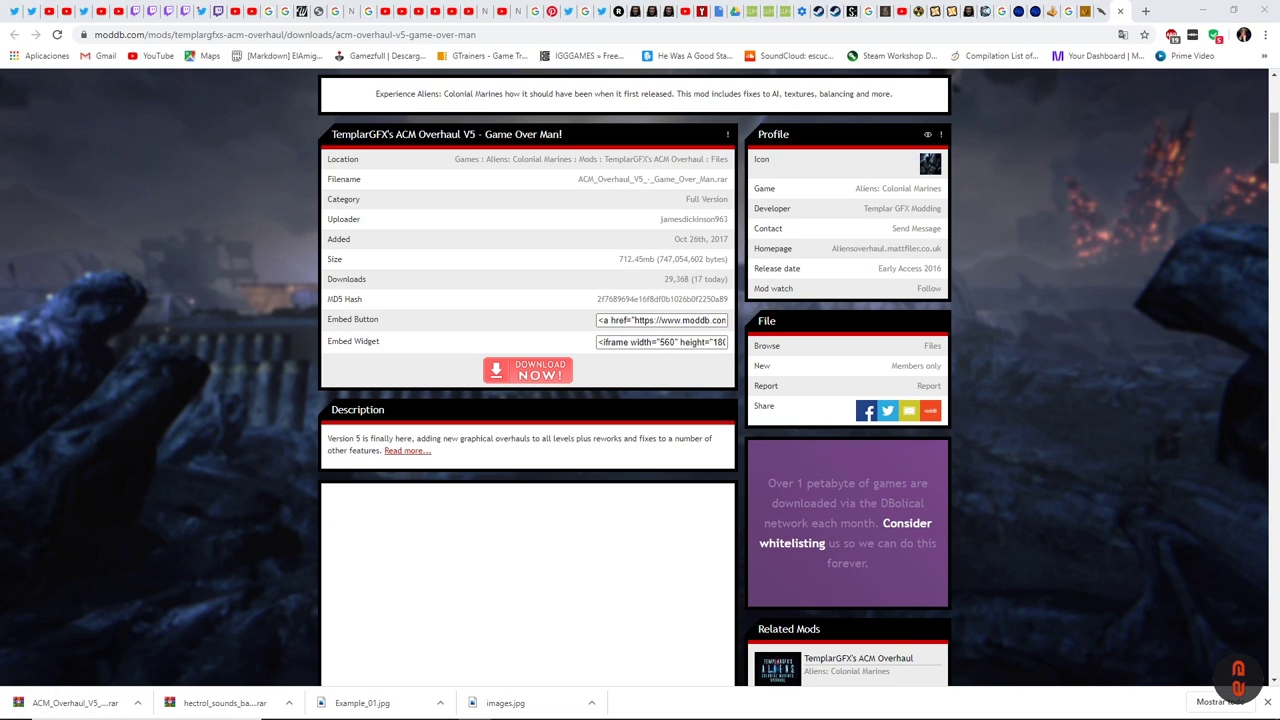
click(1204, 9)
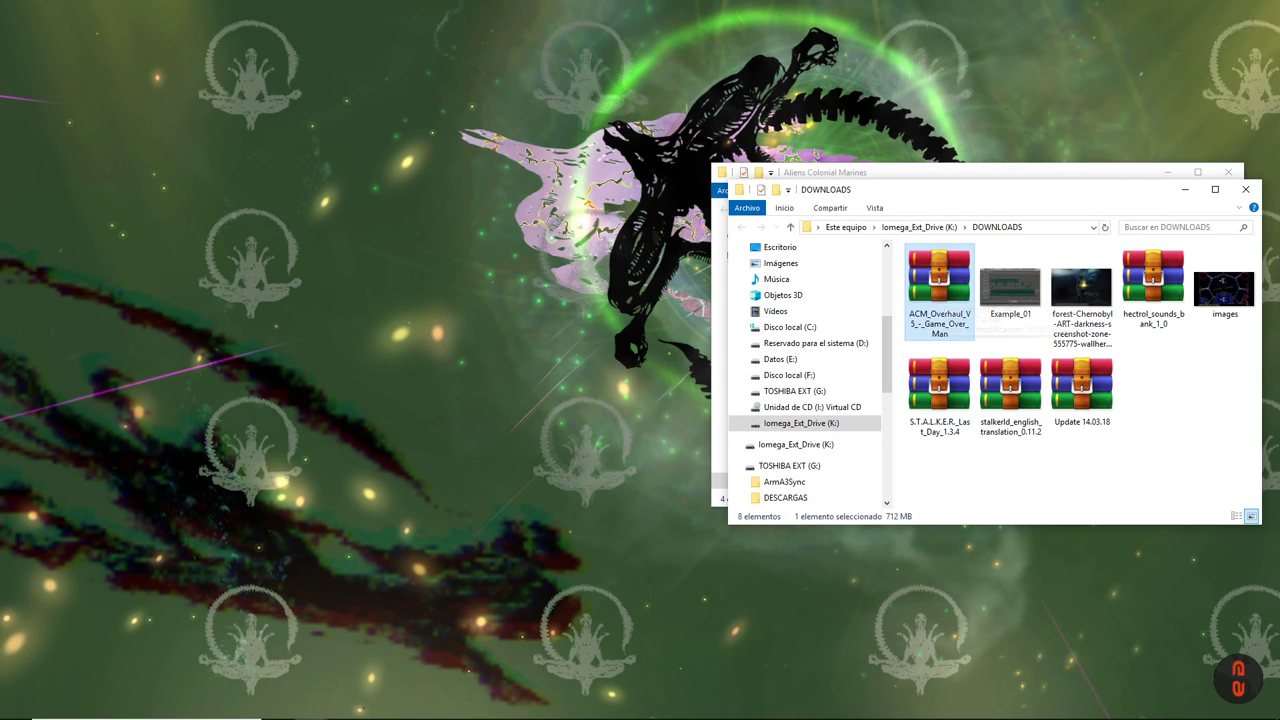
key(Return)
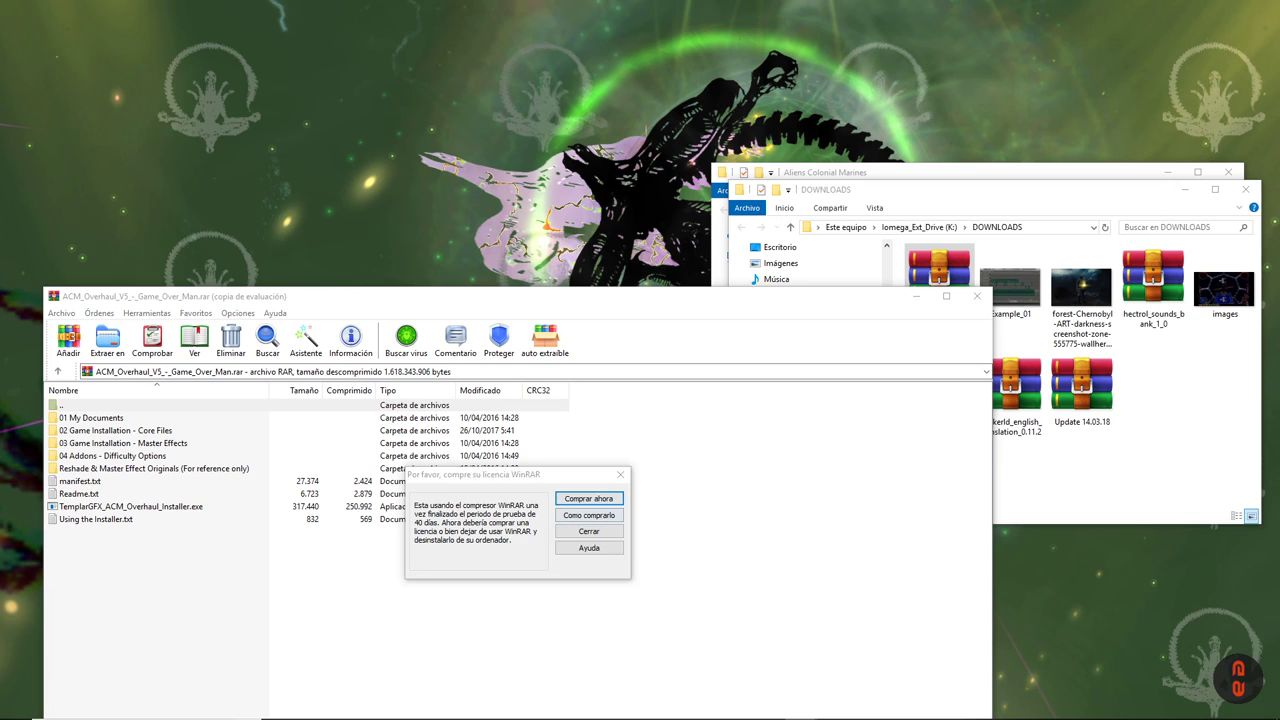
key(Escape)
click(977, 296)
right_click(944, 291)
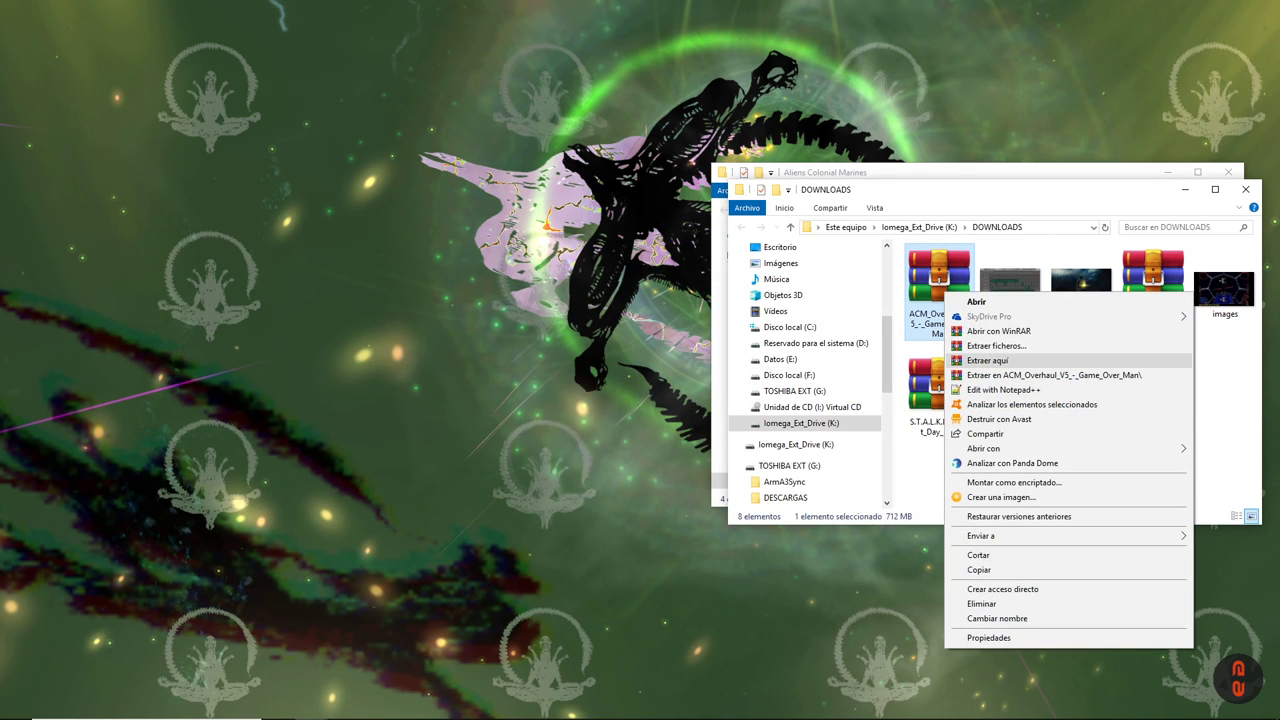
key(Return)
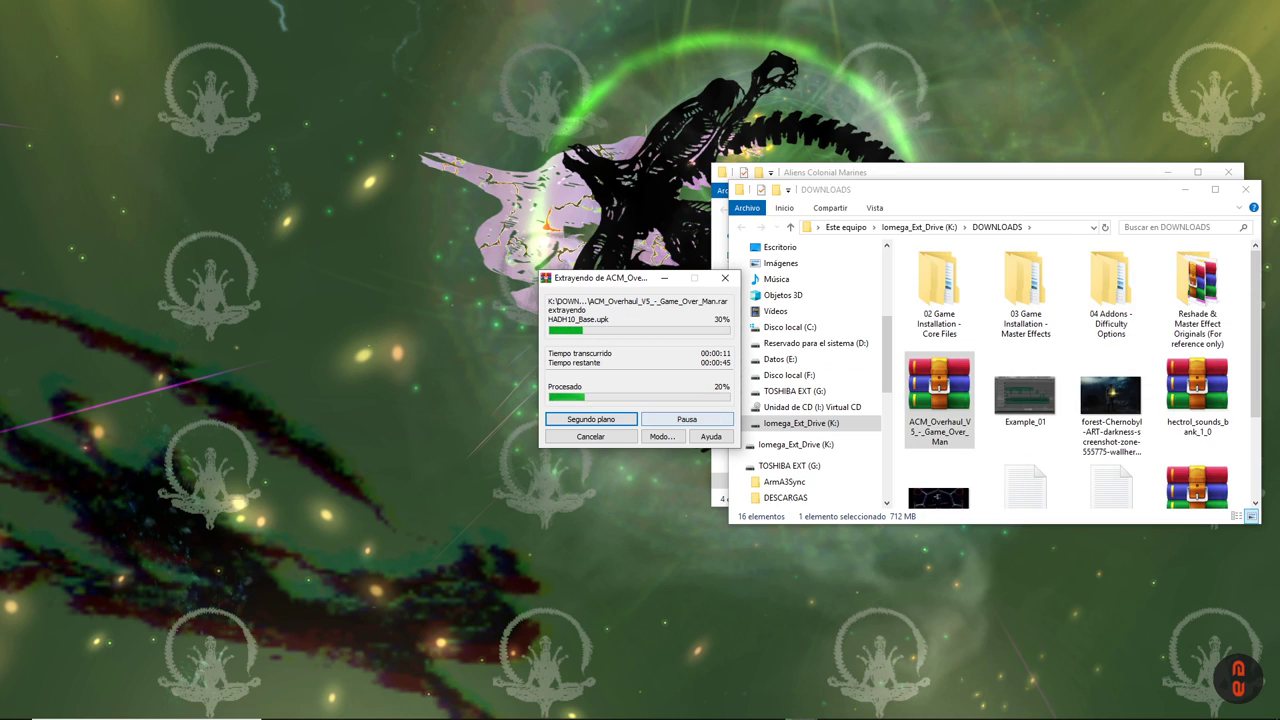
click(591, 436)
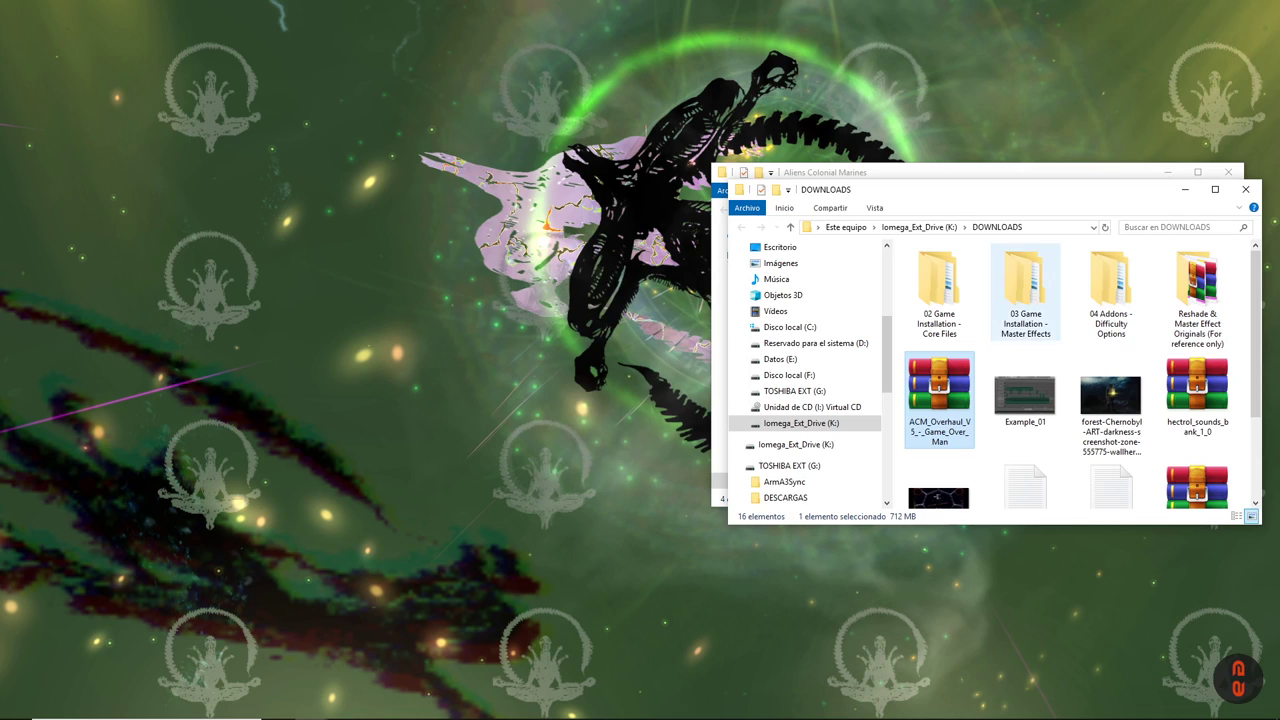
Extract the ACM Overhaul archive into its own ACM_Overhaul_V5_-_Game_Over_Man folder in DOWNLOADS and open that folder
right_click(940, 392)
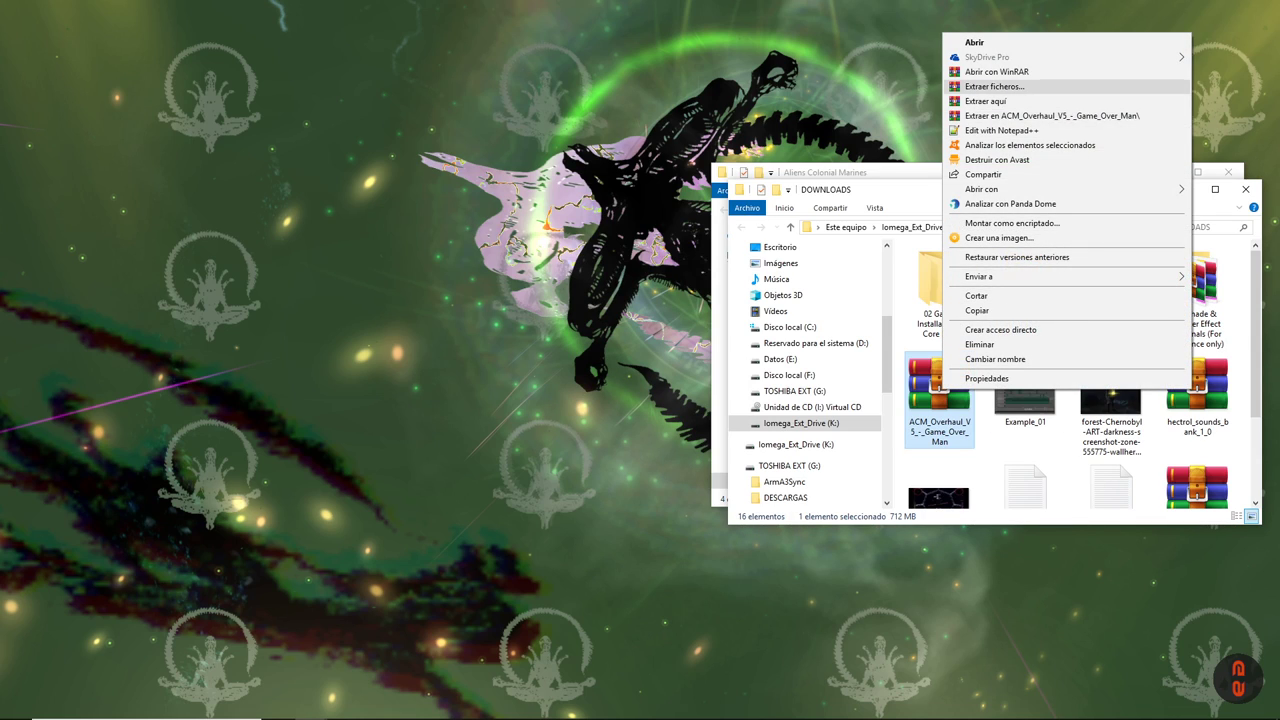
click(1053, 115)
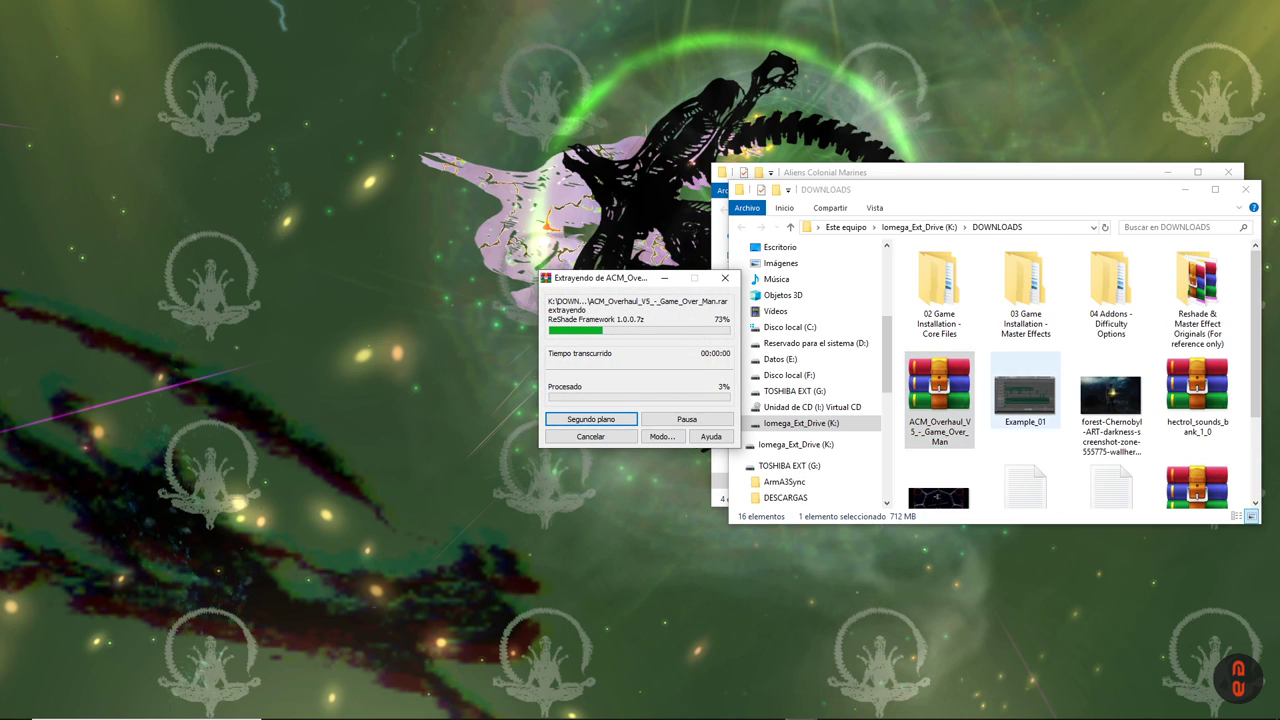
double_click(1197, 292)
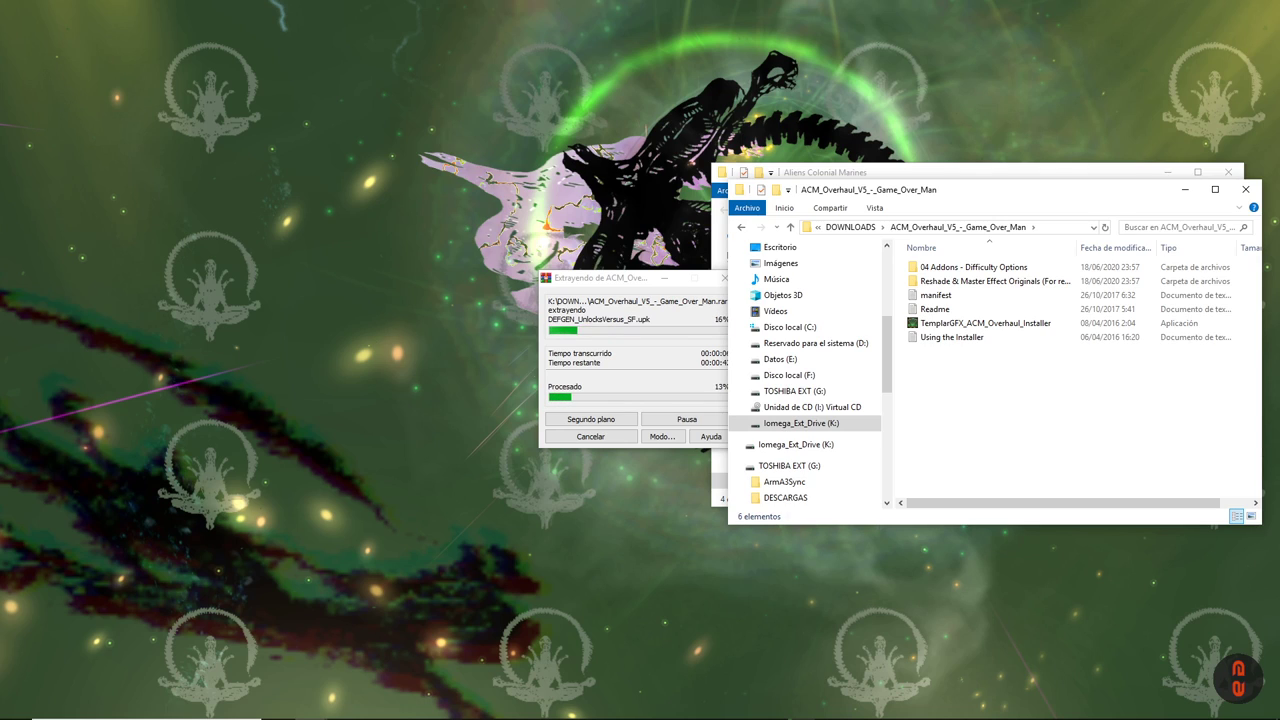
Examine where the Aliens Colonial Marines folder is located within the Steam library's steamapps folder, and minimize its window
mouse_move(688, 710)
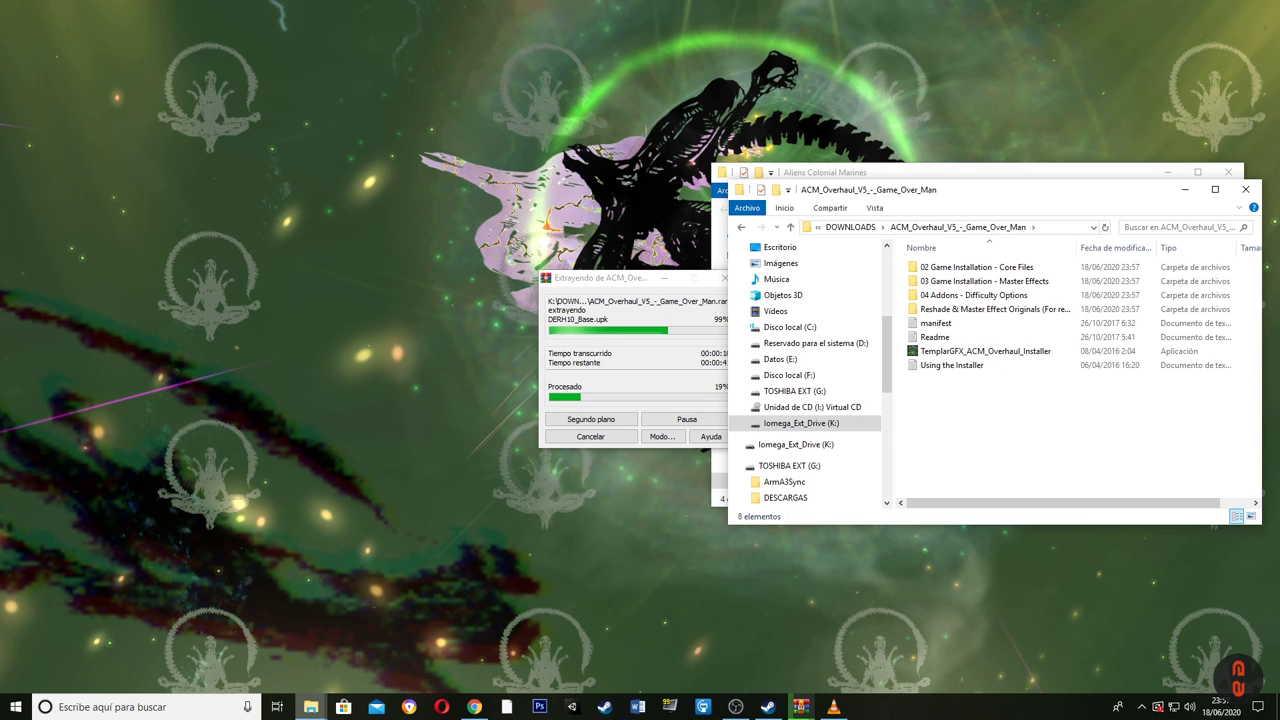
mouse_move(311, 707)
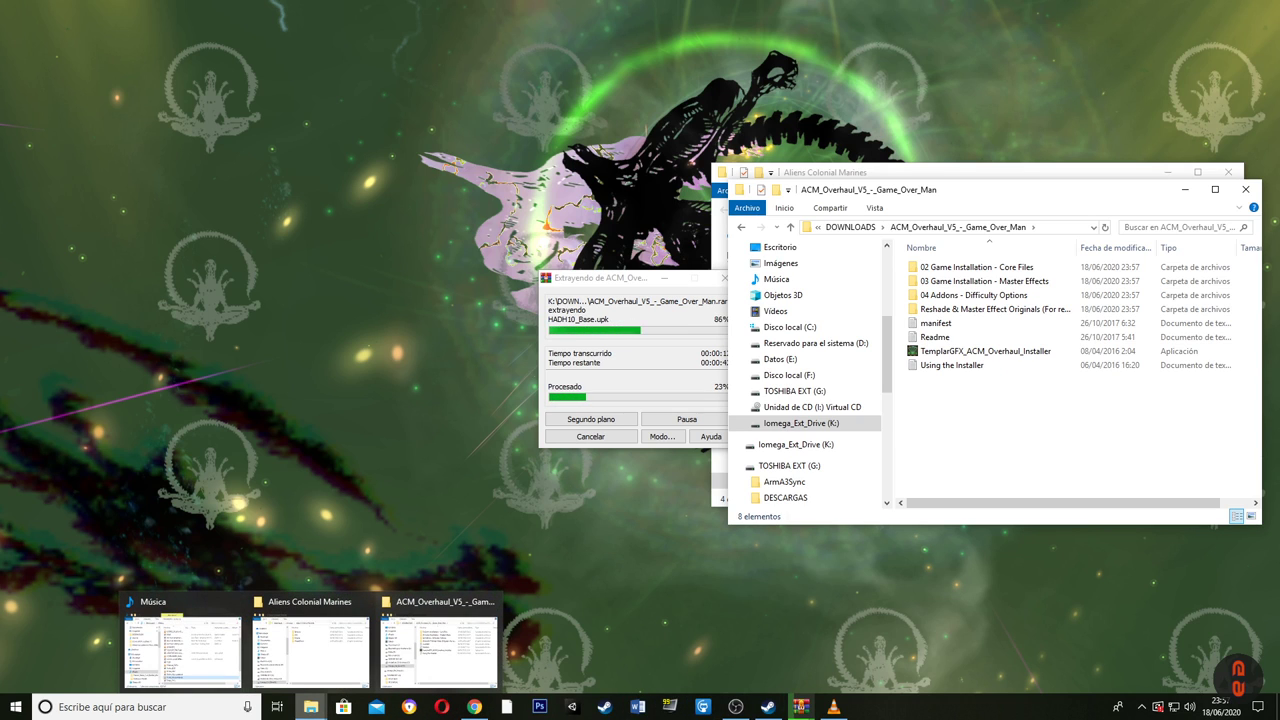
click(310, 650)
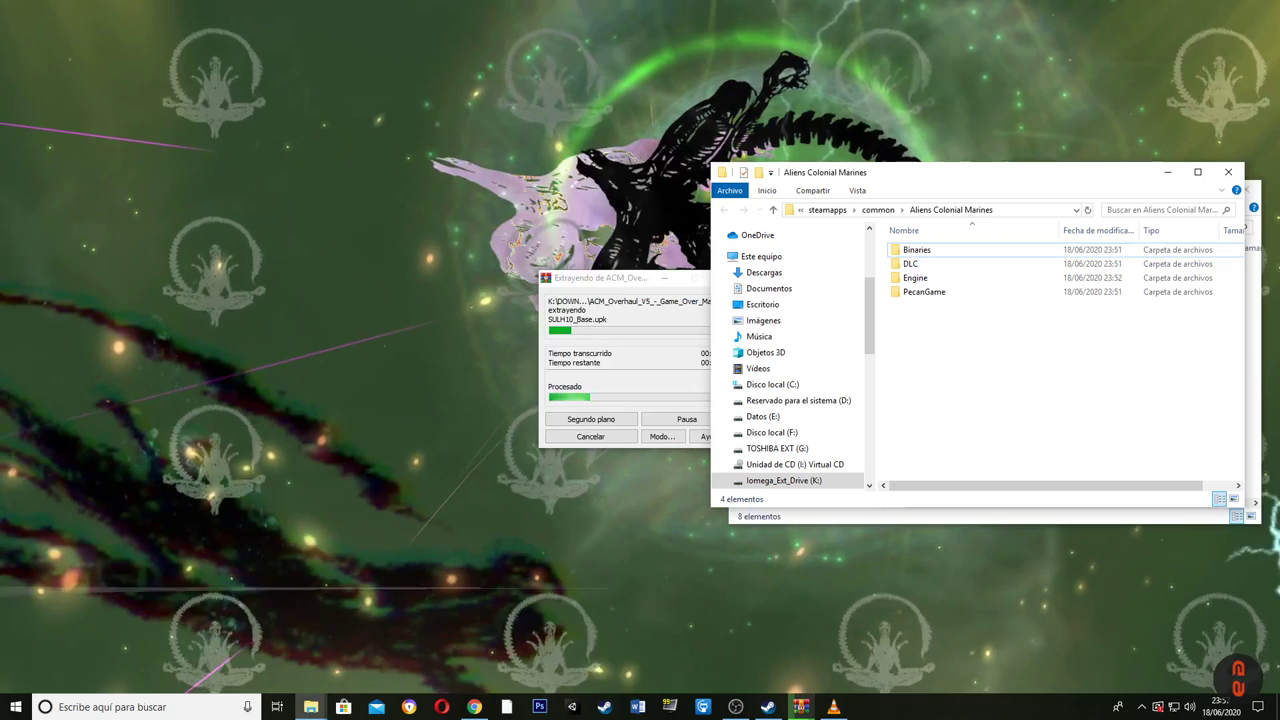
drag(1004, 180, 395, 331)
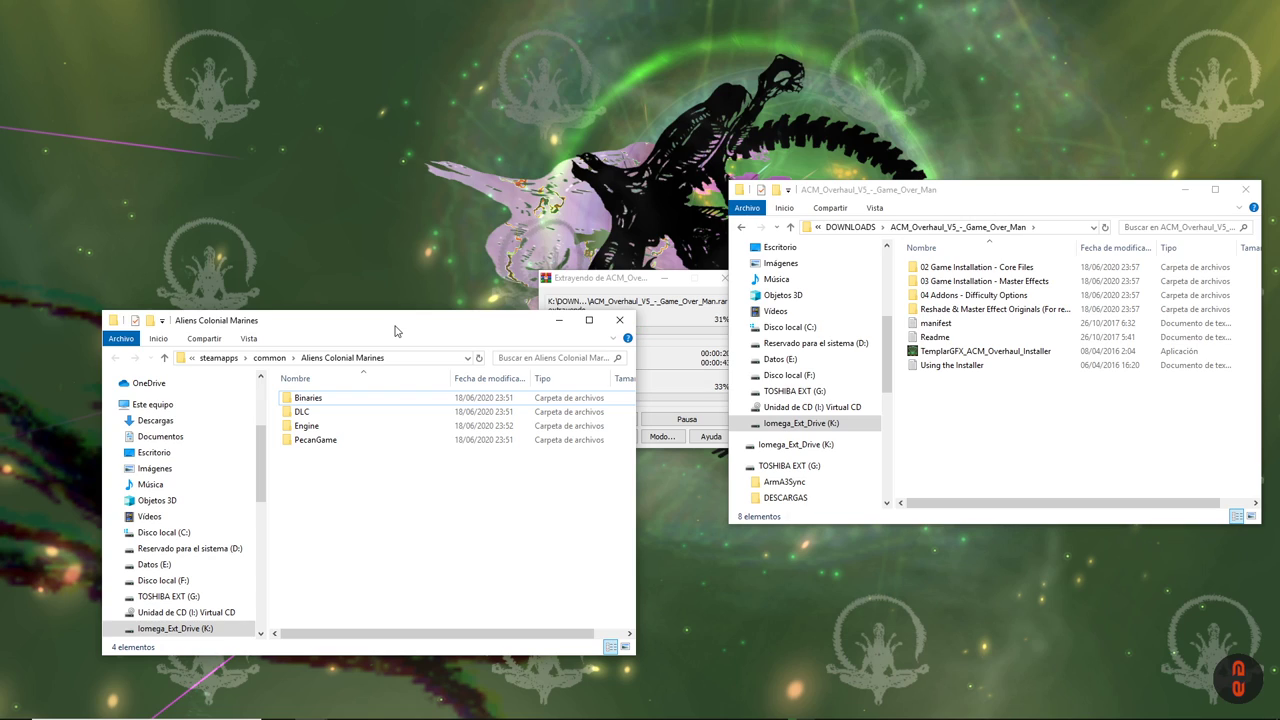
key(alt+Up)
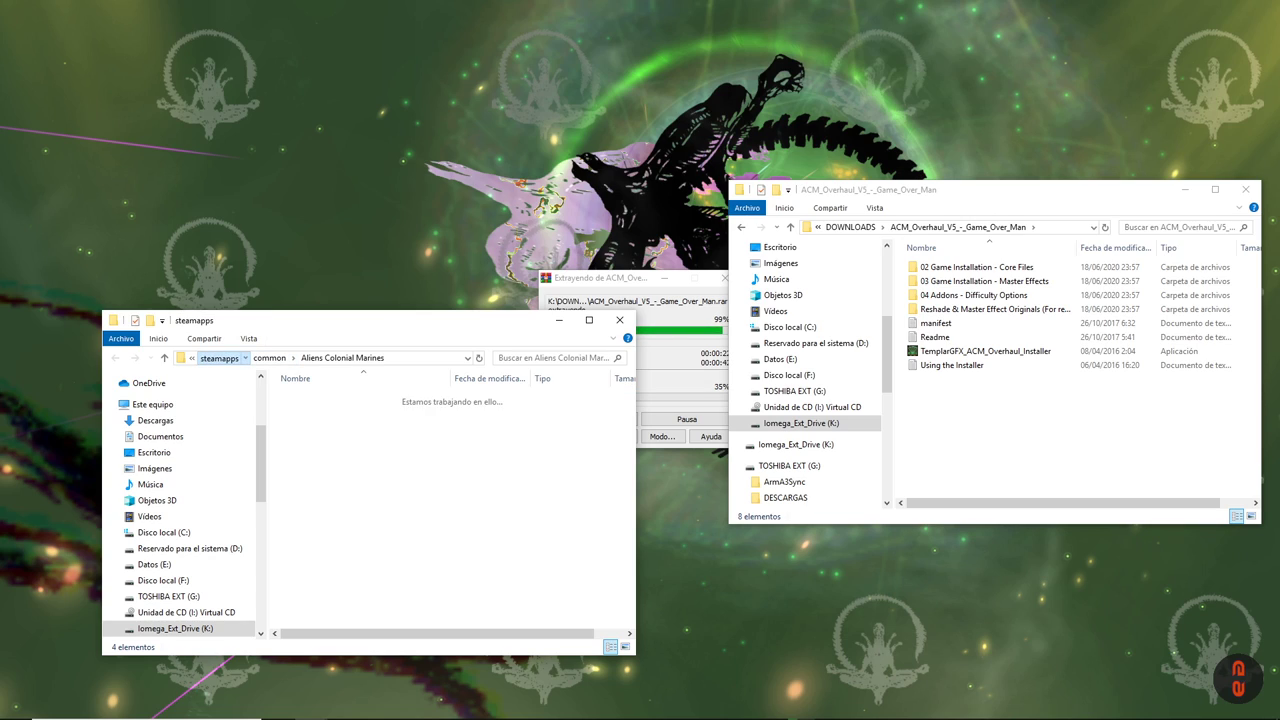
key(alt+Up)
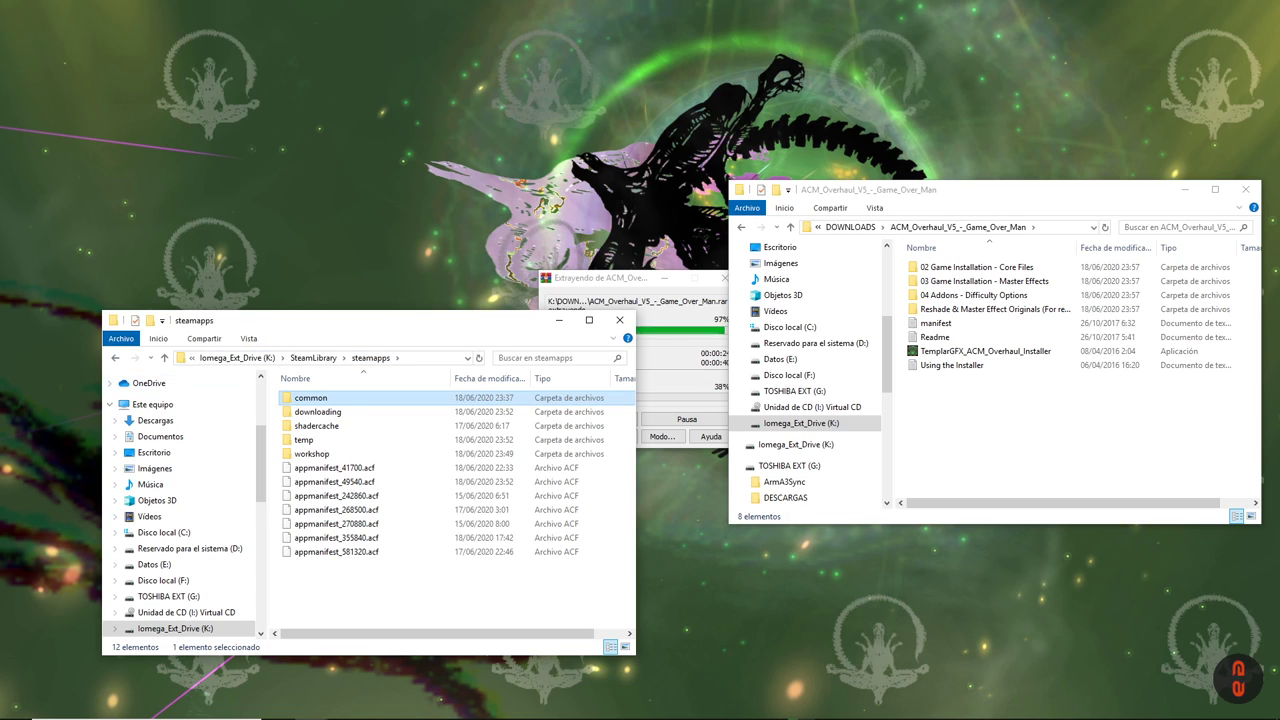
key(alt+Right)
key(alt+Right)
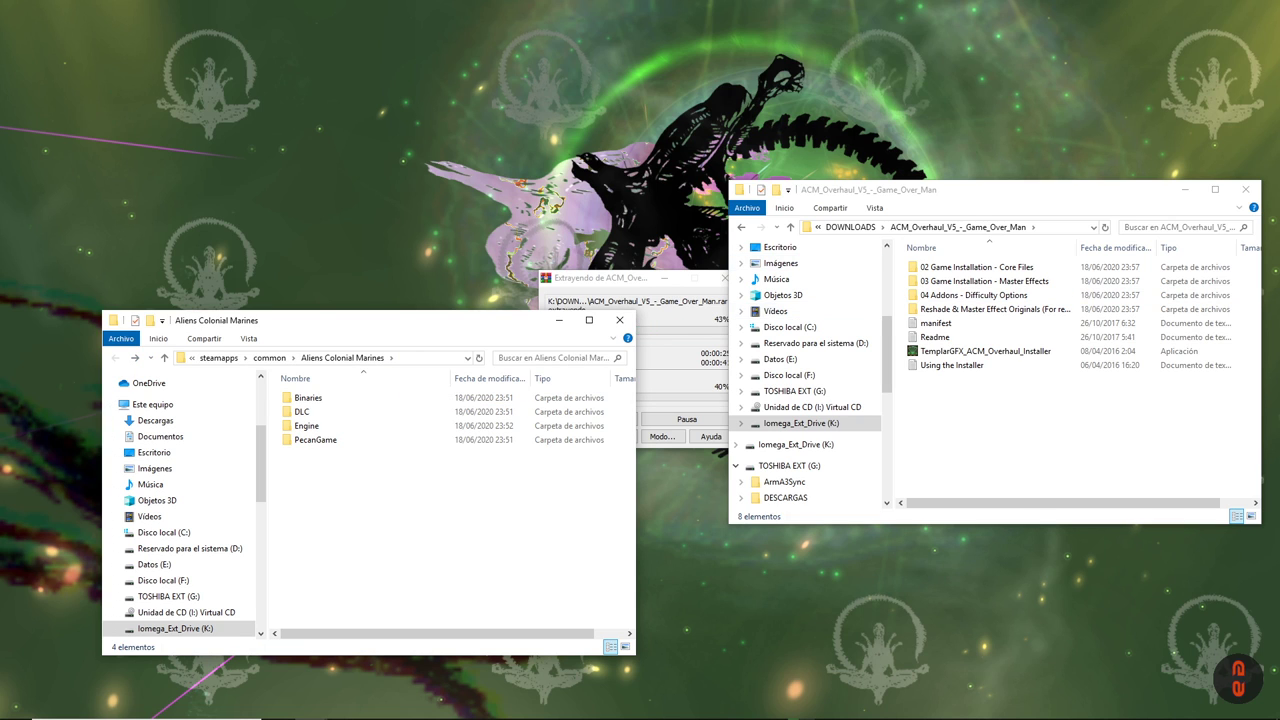
click(559, 320)
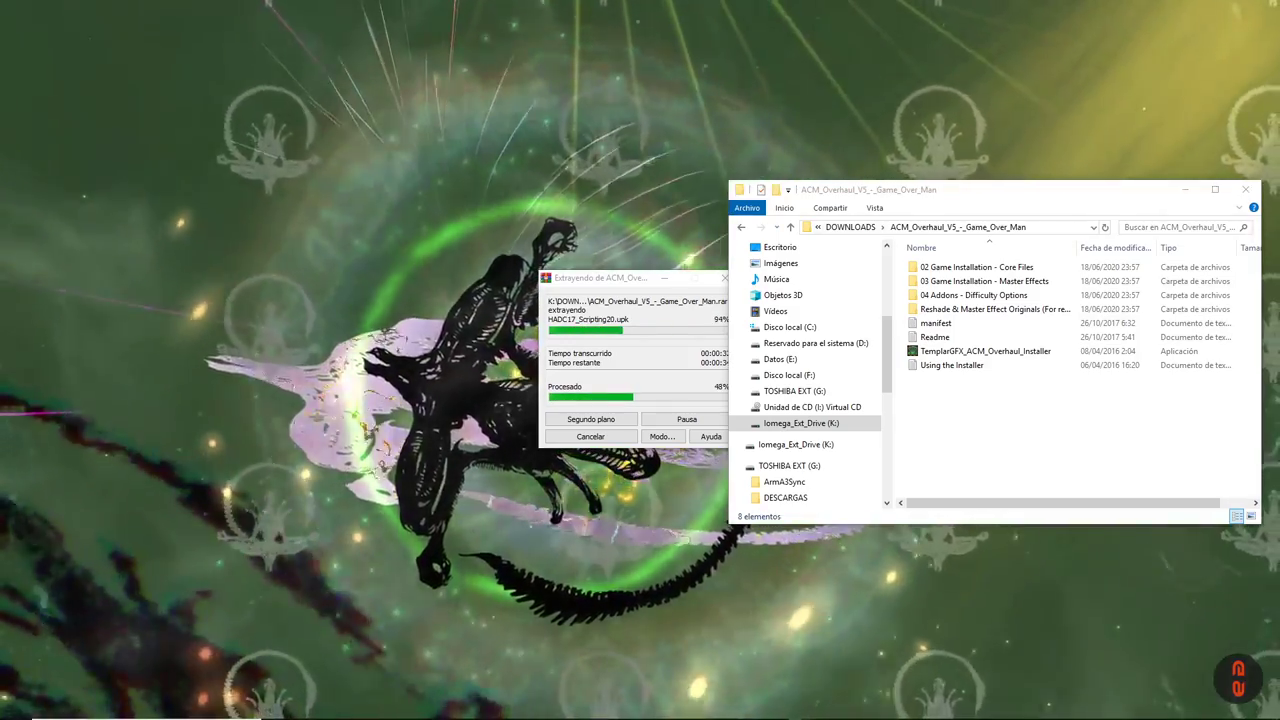
Run TemplarGFX_ACM_Overhaul_Installer from the extracted folder and arrange the windows so the installer and folder are both visible
drag(837, 191, 1093, 164)
click(664, 278)
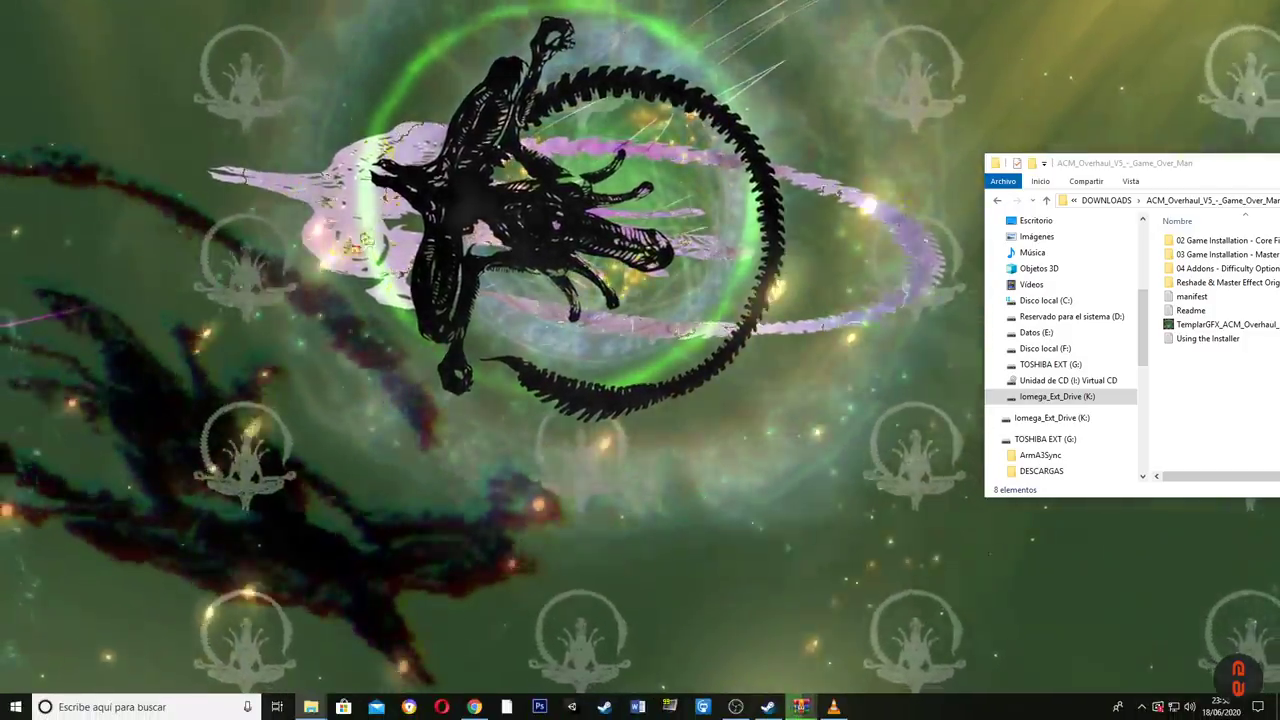
mouse_move(800, 707)
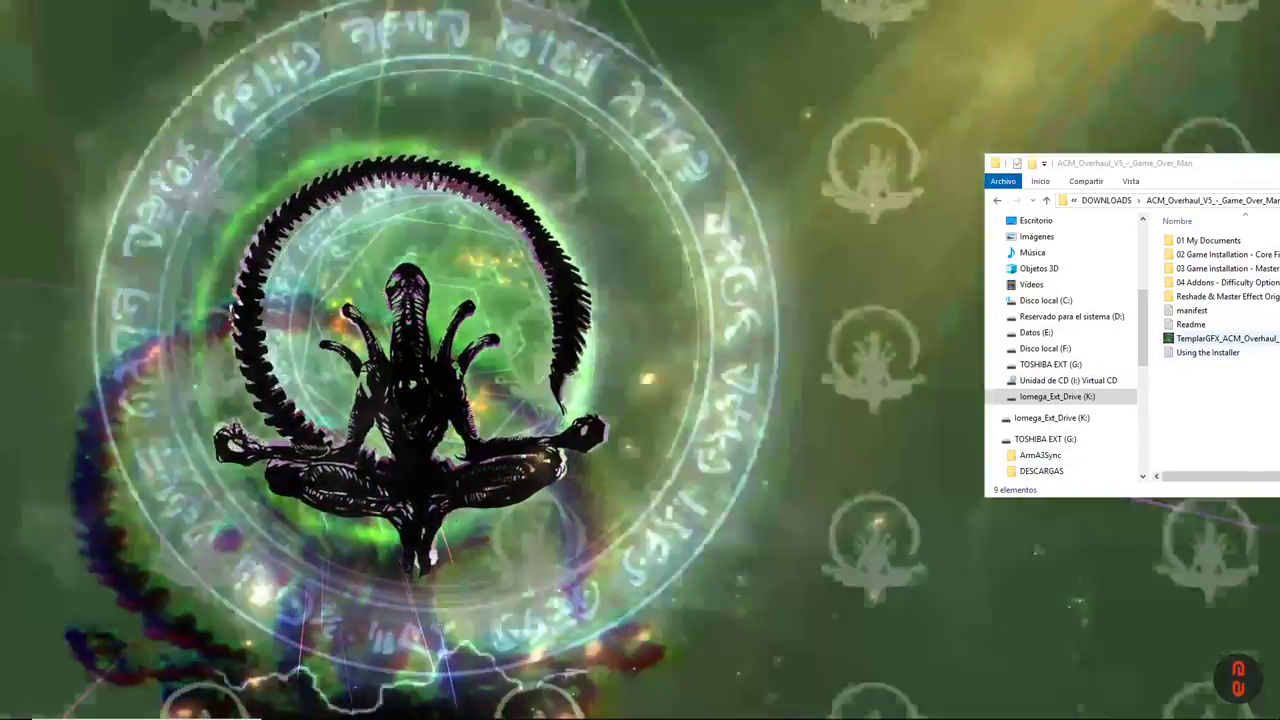
click(1225, 338)
drag(1109, 166, 908, 187)
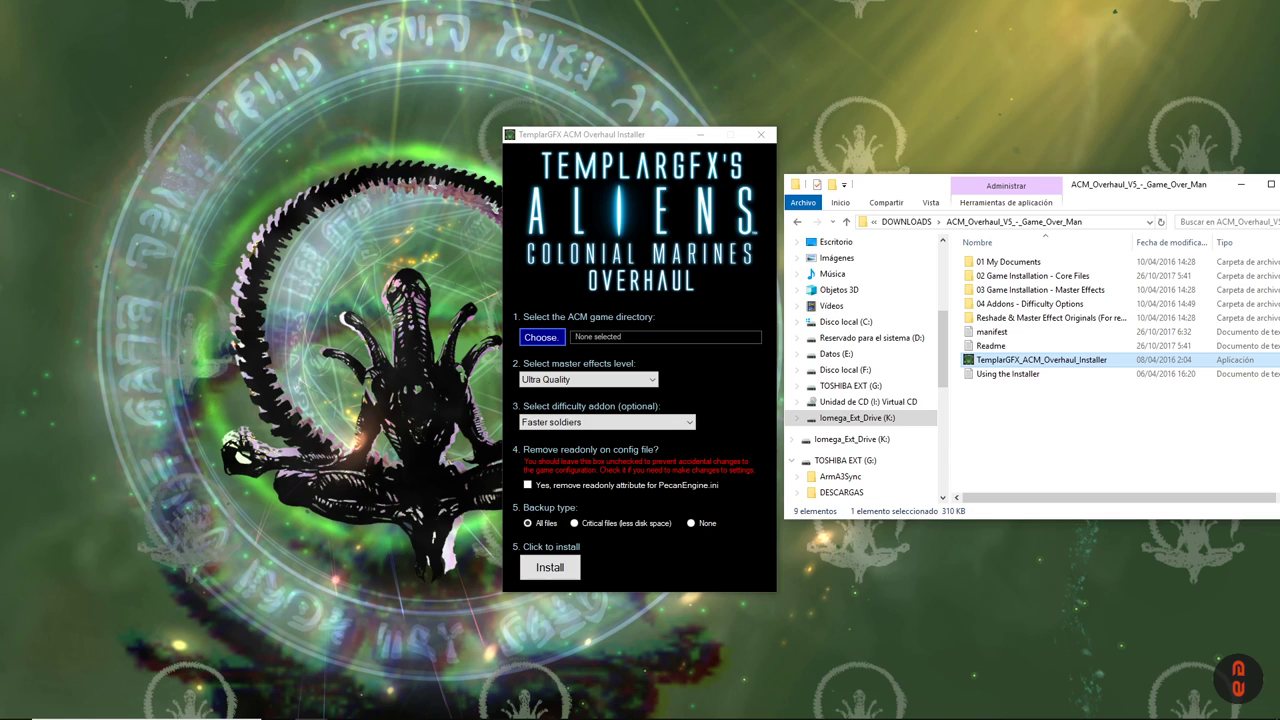
Set the ACM game directory to the Aliens Colonial Marines folder under SteamLibrary\steamapps\common on the Iomega_Ext_Drive (K:)
click(542, 337)
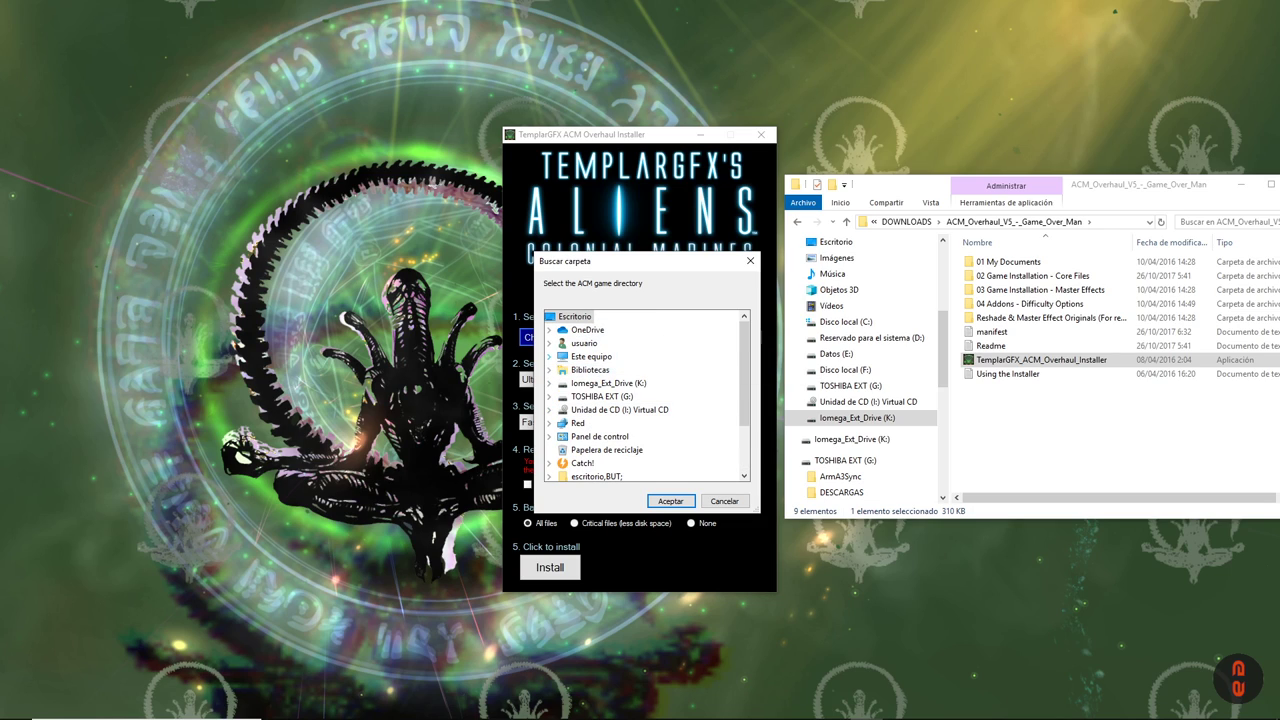
click(549, 356)
scroll(630, 410, down, 4)
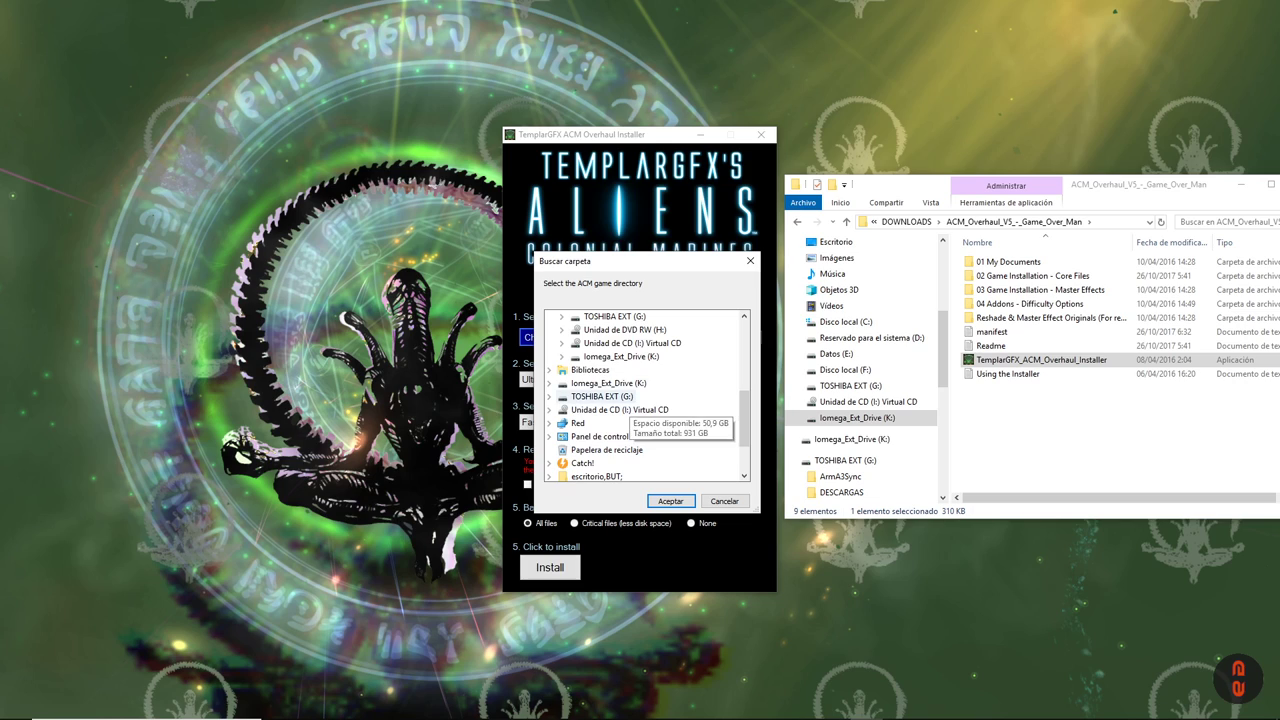
click(621, 356)
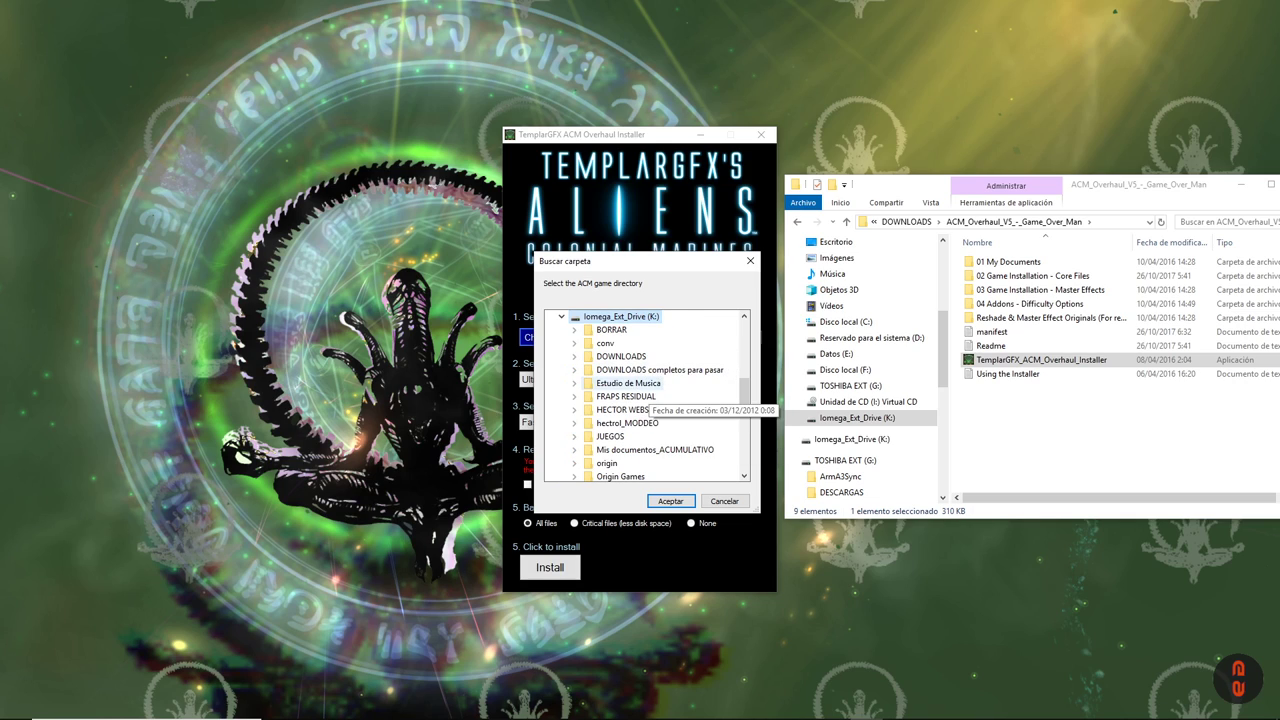
scroll(640, 396, down, 4)
scroll(640, 396, up, 1)
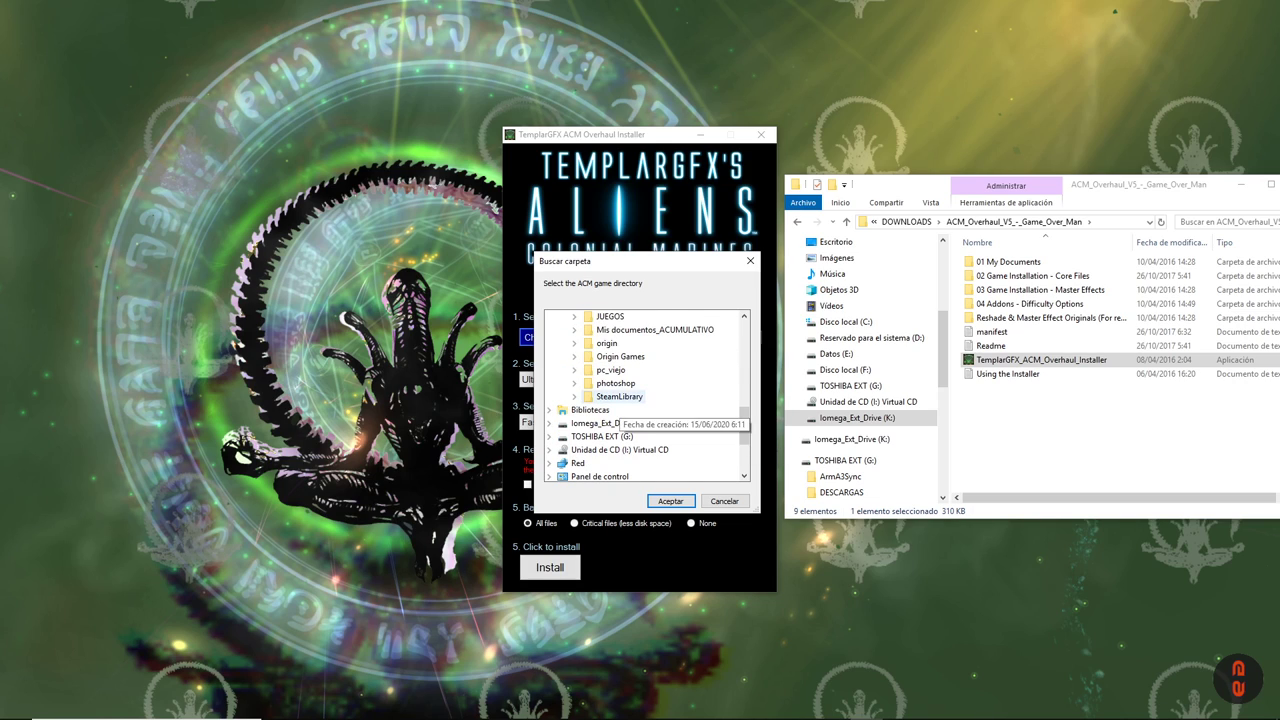
click(619, 396)
click(587, 476)
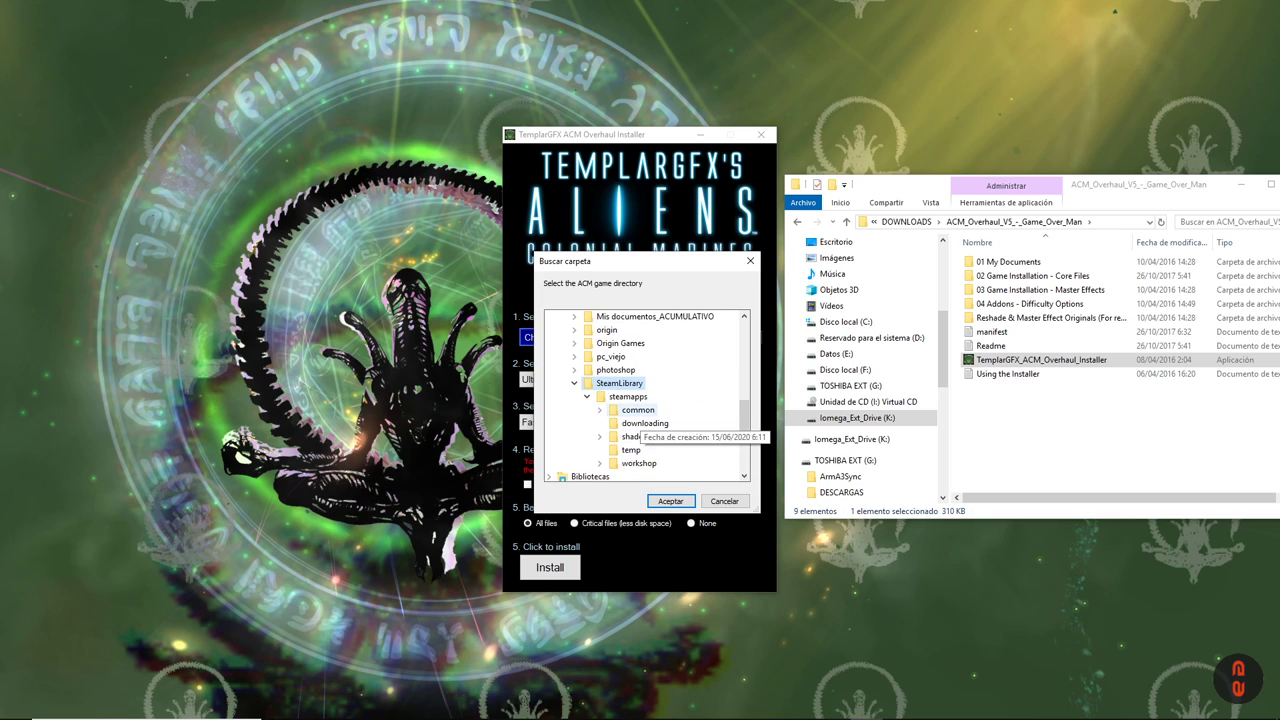
click(638, 410)
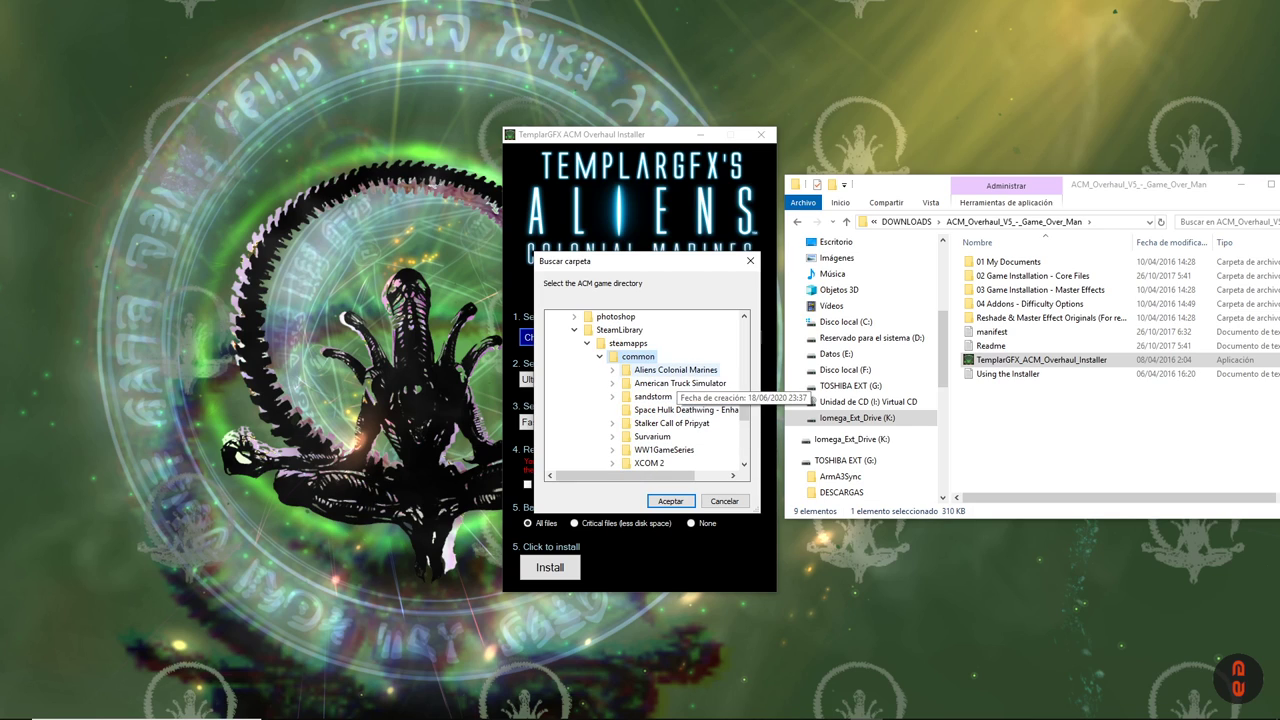
click(676, 370)
click(670, 501)
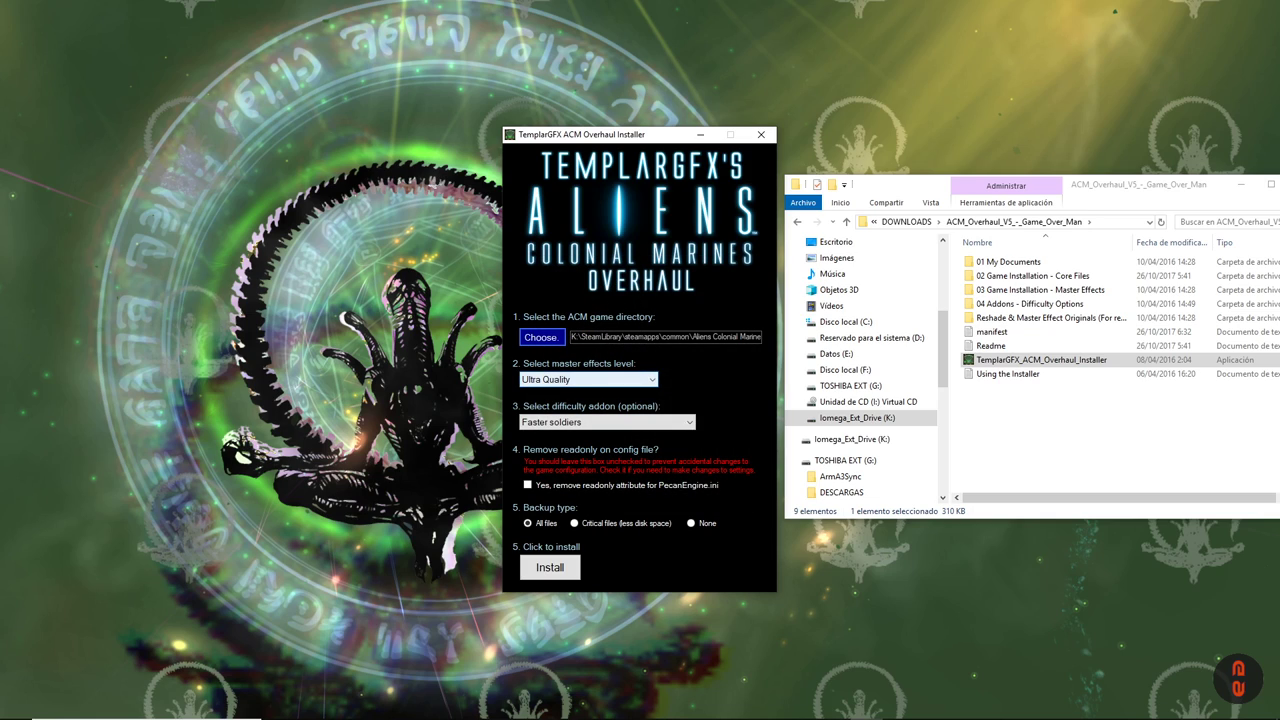
Choose Ultra Quality master effects and the Faster soldiers difficulty addon, leaving the readonly removal for PecanEngine.ini unchecked
click(588, 379)
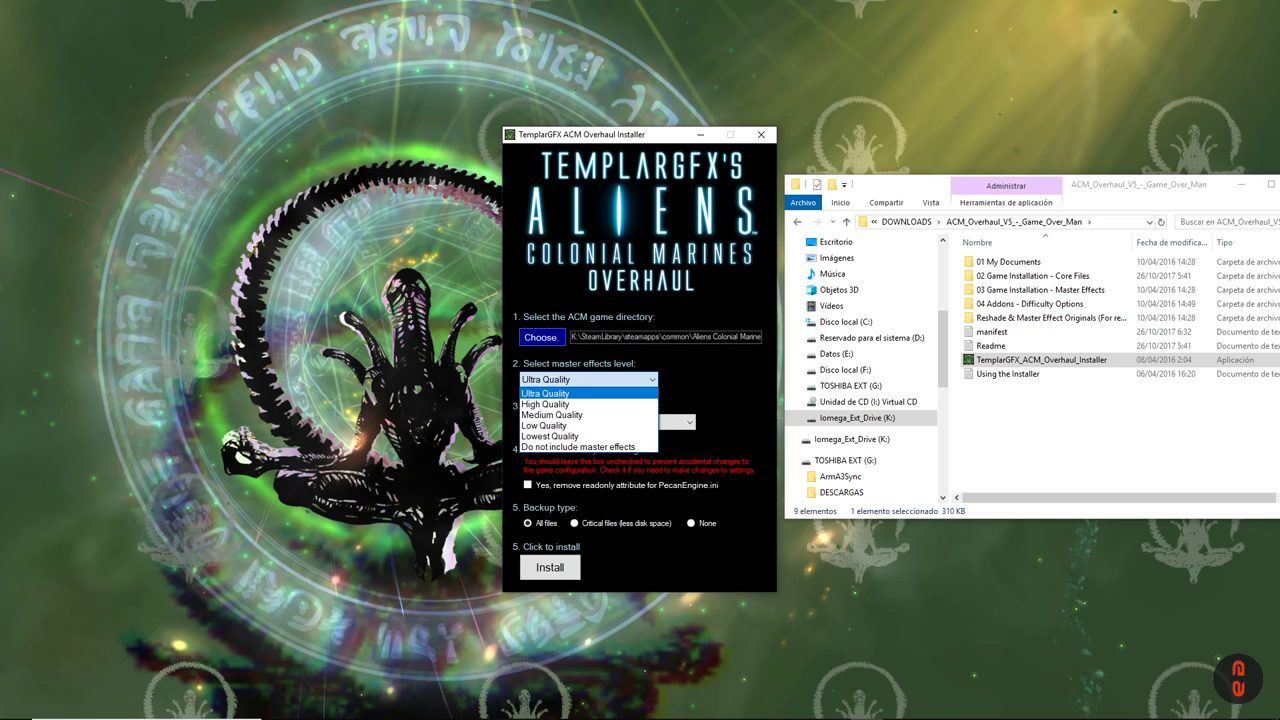
click(588, 379)
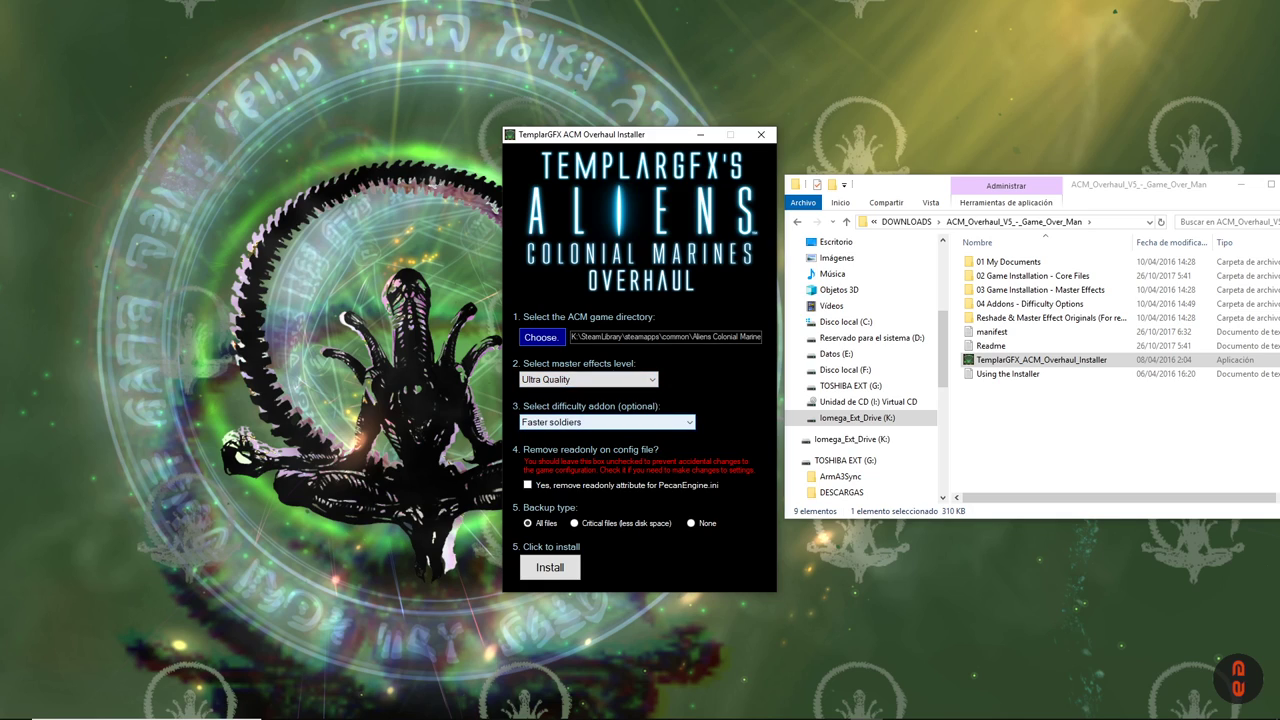
click(607, 422)
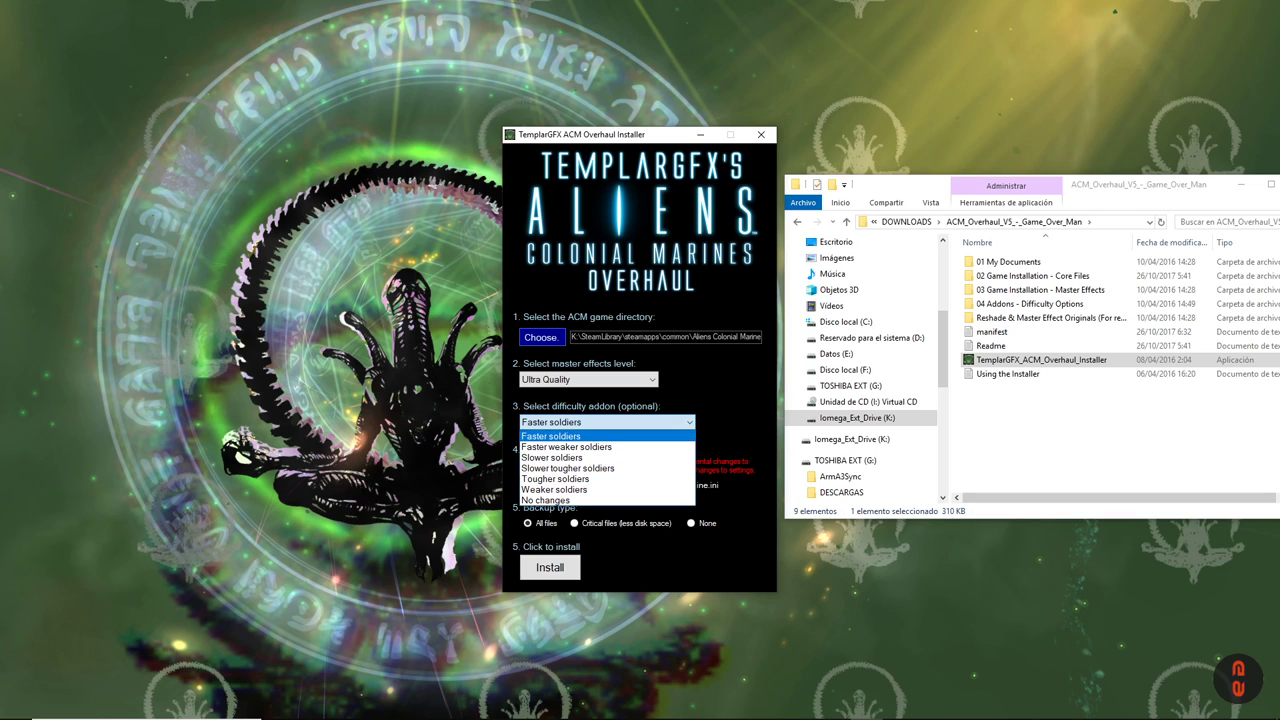
click(550, 436)
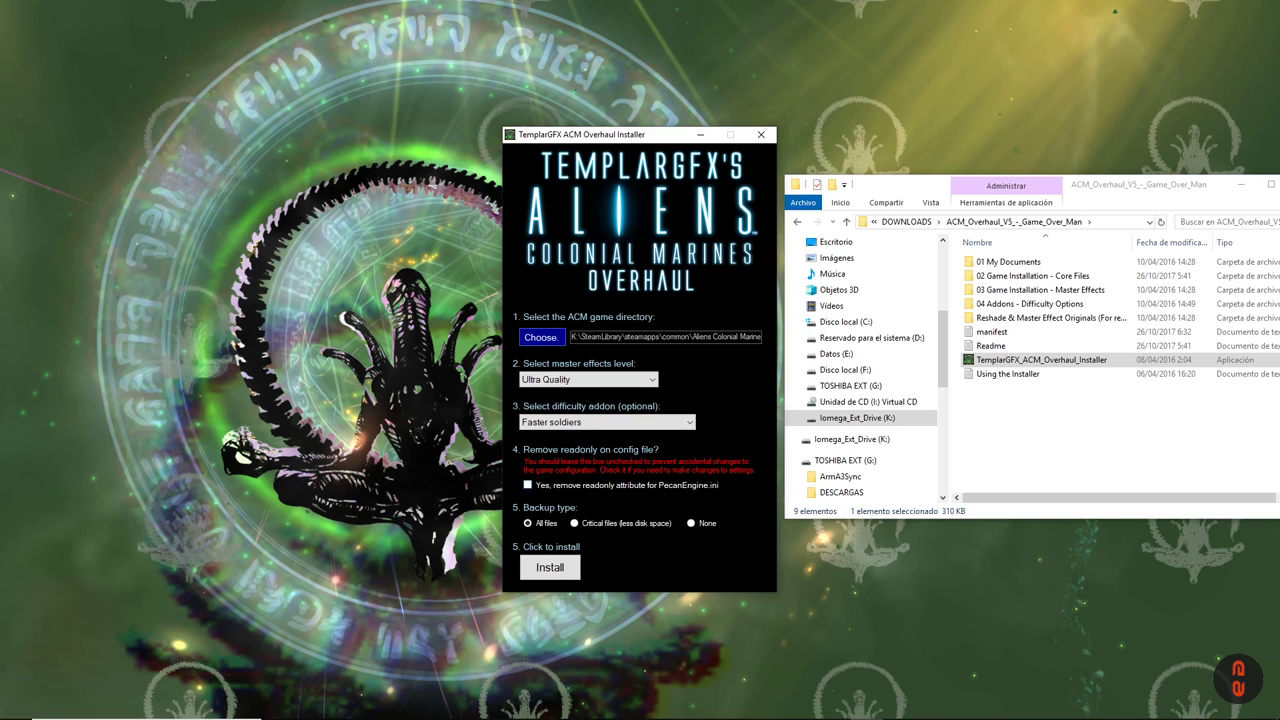
click(527, 484)
click(527, 484)
Start the overhaul installation, move the installer window aside and minimize the extracted mod folder's window
click(550, 567)
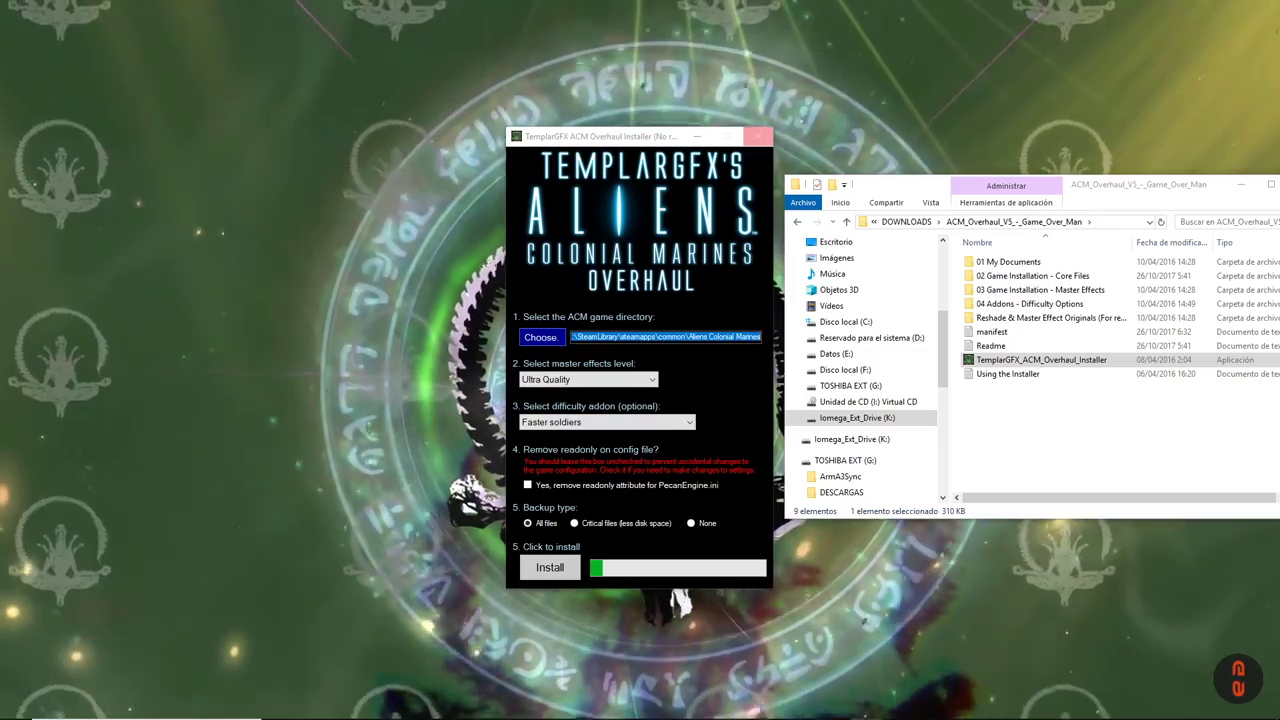
drag(666, 143, 260, 111)
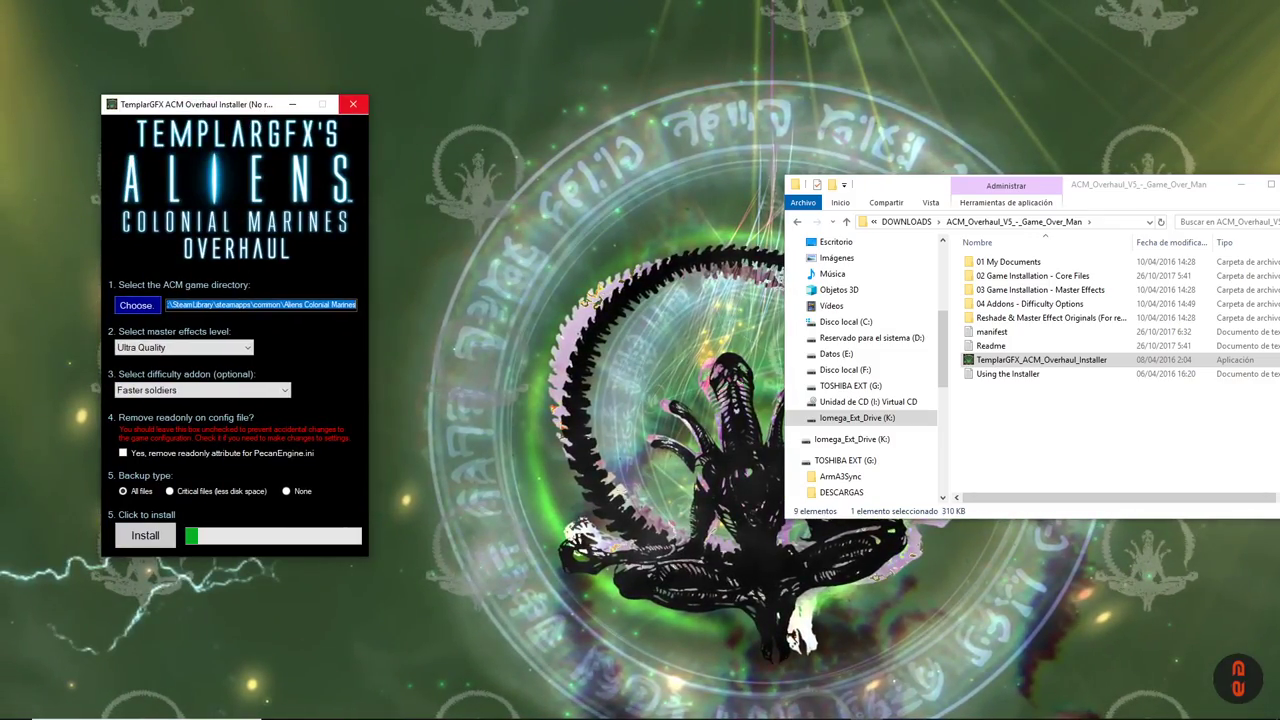
click(1240, 184)
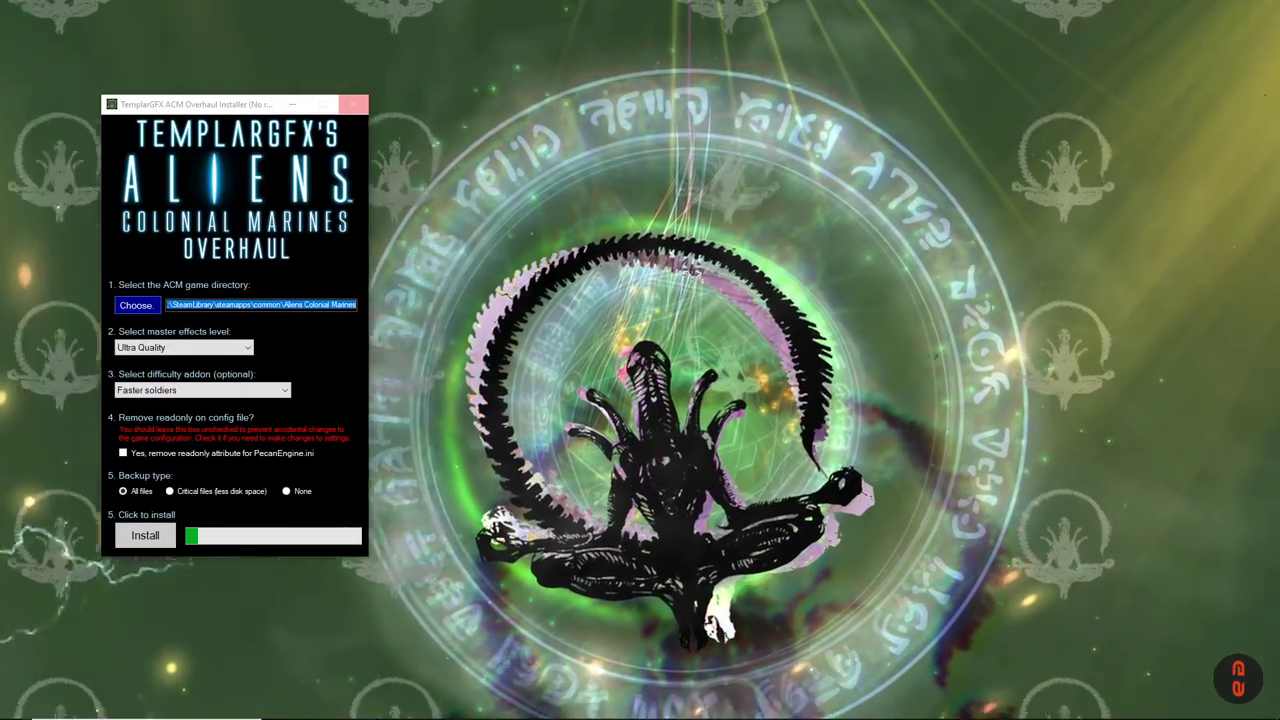